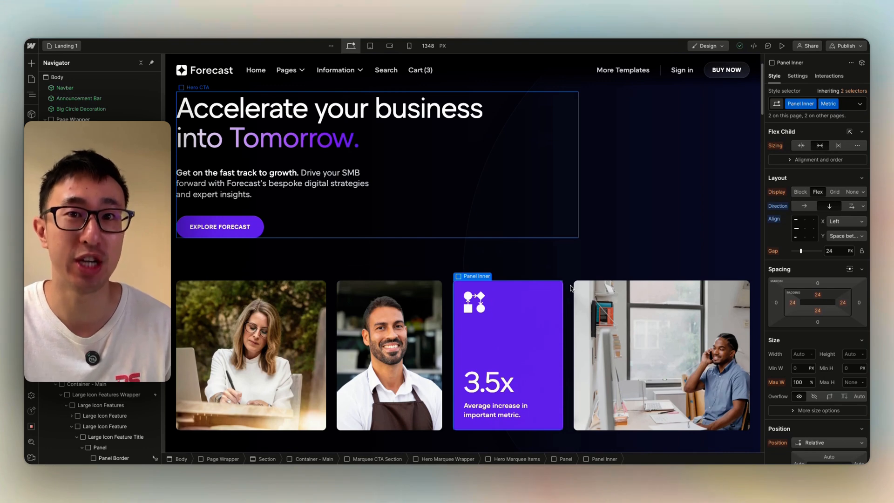
Inspect the styles of the main hero heading and the purple 3.5x metric panel
{"action": "scroll", "coordinate": [570, 287], "scroll_direction": "down", "scroll_amount": 1}
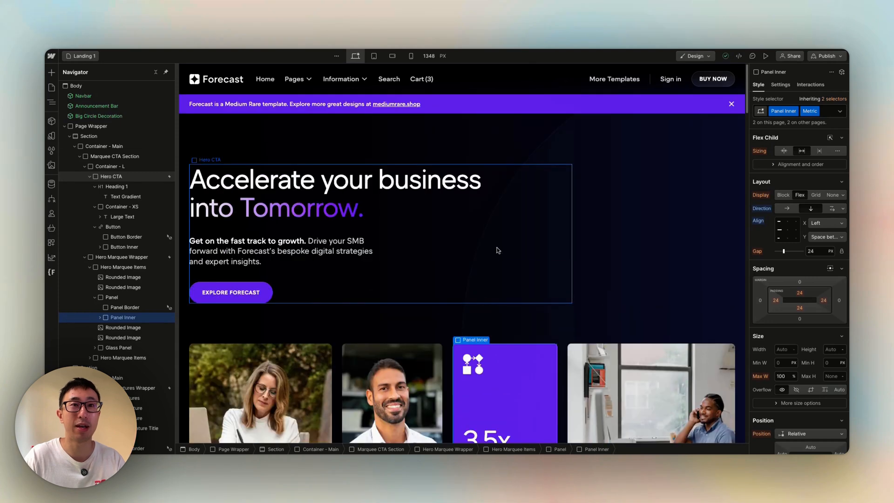
{"action": "left_click", "coordinate": [397, 191]}
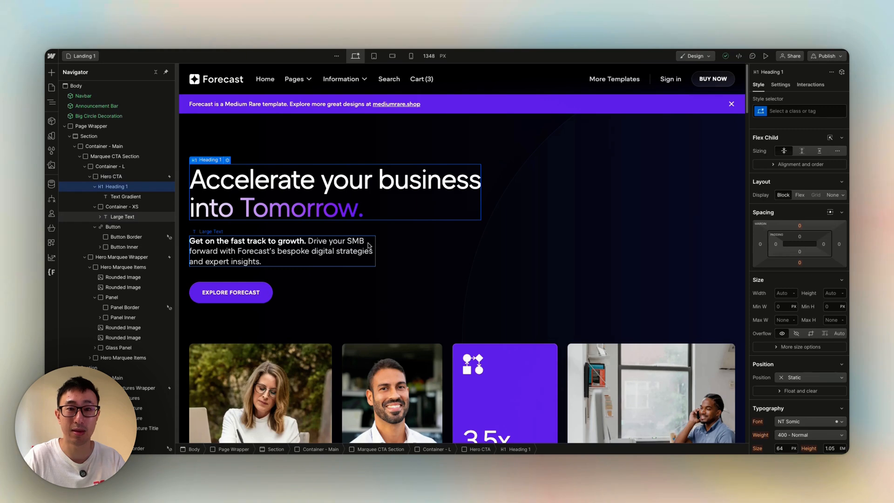
{"action": "scroll", "coordinate": [409, 251], "scroll_direction": "down", "scroll_amount": 1}
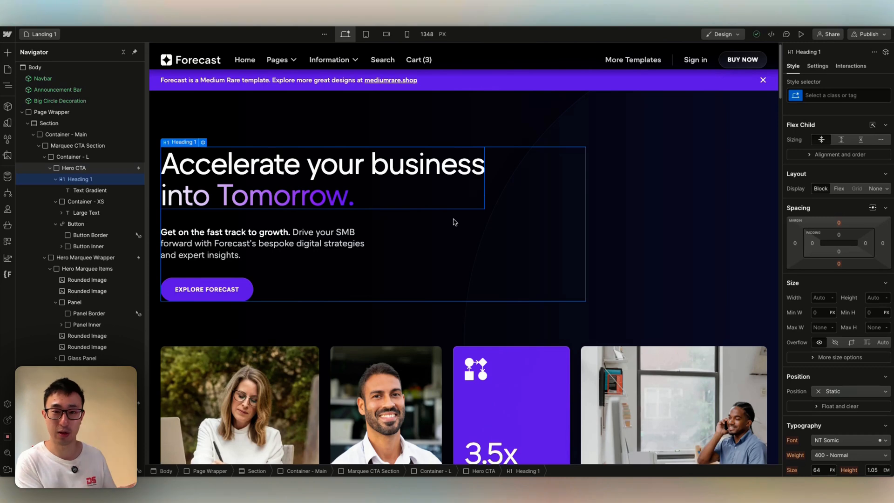
{"action": "scroll", "coordinate": [389, 237], "scroll_direction": "down", "scroll_amount": 1}
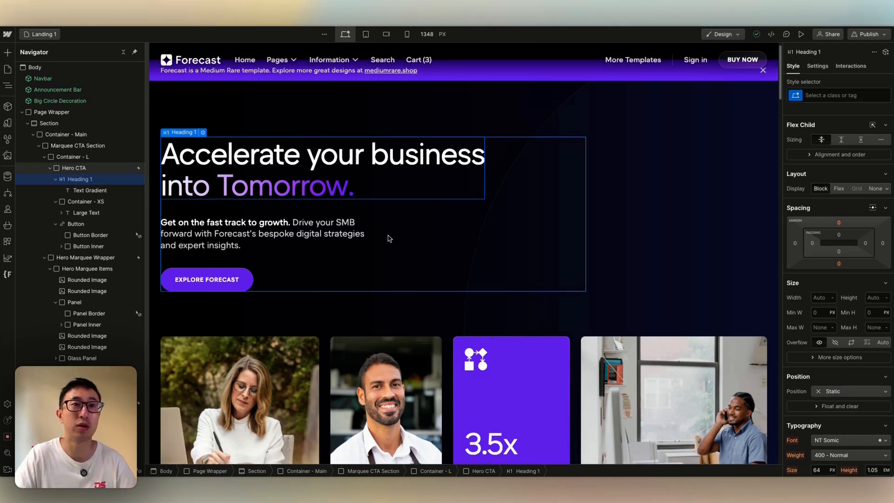
{"action": "scroll", "coordinate": [550, 245], "scroll_direction": "down", "scroll_amount": 3}
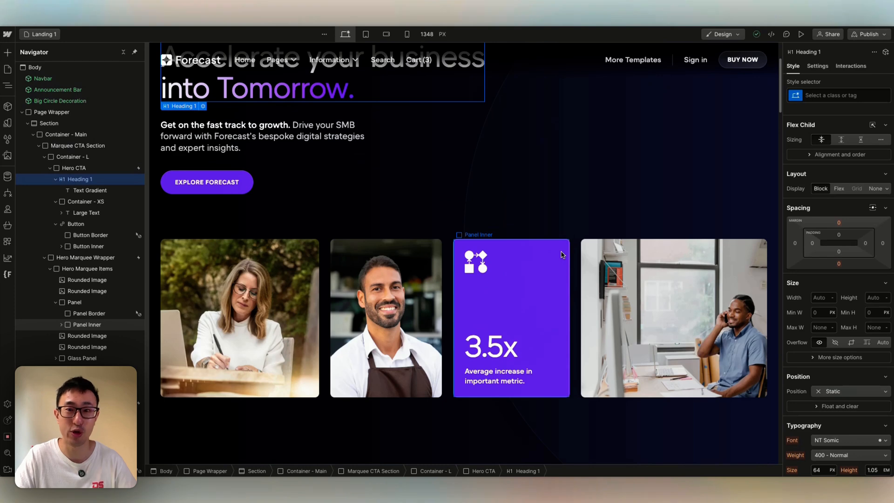
{"action": "left_click", "coordinate": [561, 254]}
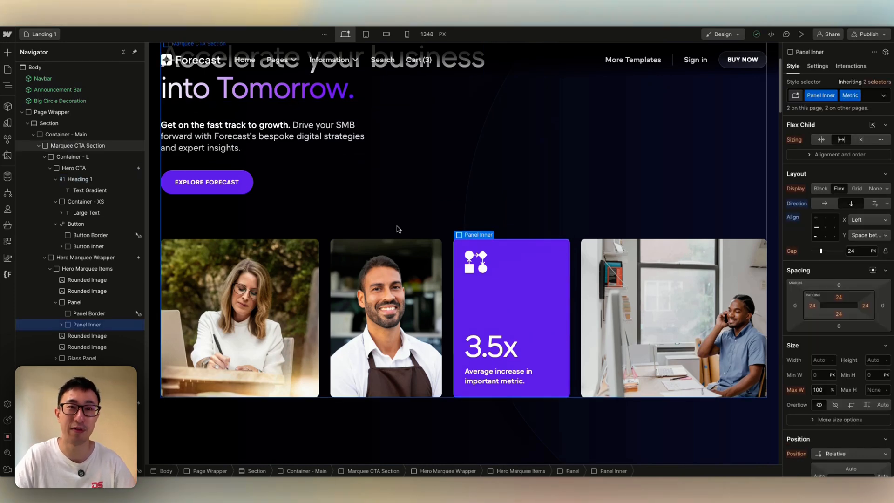
Inspect the styles of the Business Intelligence feature's icon circle, heading and description text
{"action": "scroll", "coordinate": [396, 227], "scroll_direction": "down", "scroll_amount": 5}
{"action": "scroll", "coordinate": [398, 225], "scroll_direction": "down", "scroll_amount": 3}
{"action": "left_click", "coordinate": [506, 238]}
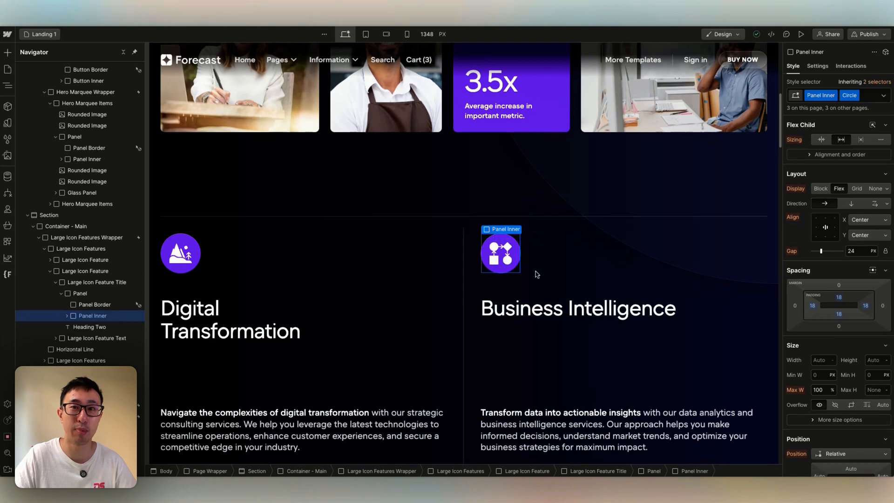
{"action": "left_click", "coordinate": [566, 312]}
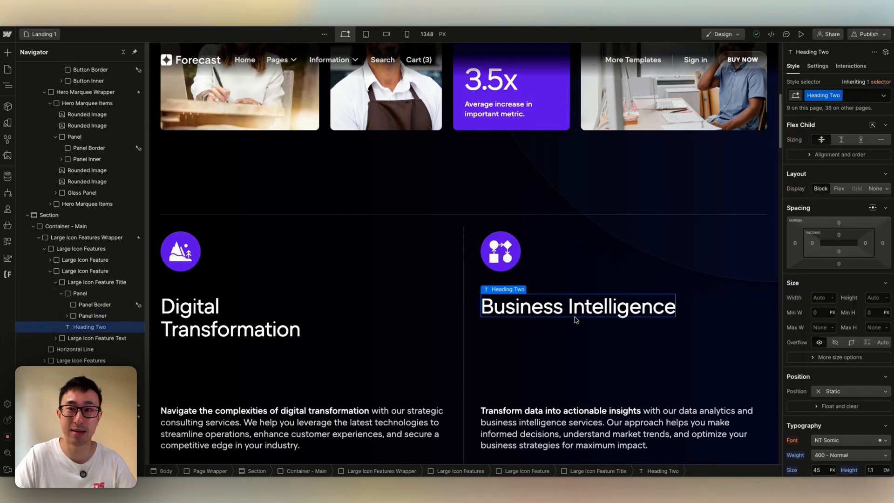
{"action": "scroll", "coordinate": [539, 306], "scroll_direction": "down", "scroll_amount": 3}
{"action": "left_click", "coordinate": [545, 308]}
{"action": "scroll", "coordinate": [517, 312], "scroll_direction": "down", "scroll_amount": 4}
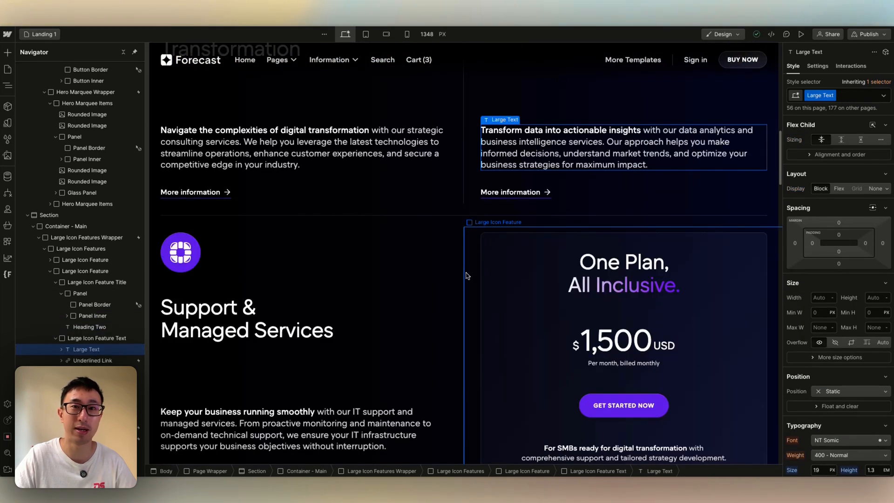
Inspect the Business Intelligence feature block's style settings down to its borders, and select the Digital Transformation block for comparison
{"action": "scroll", "coordinate": [467, 260], "scroll_direction": "down", "scroll_amount": 2}
{"action": "scroll", "coordinate": [466, 219], "scroll_direction": "up", "scroll_amount": 2}
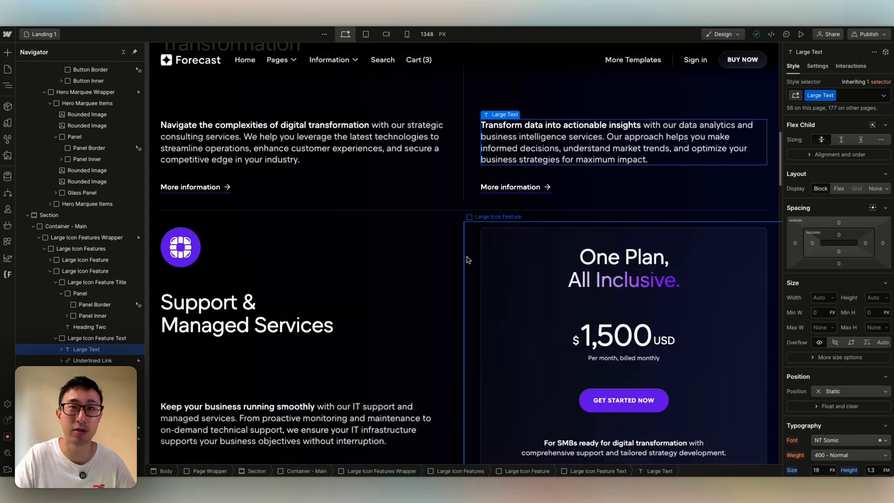
{"action": "scroll", "coordinate": [467, 184], "scroll_direction": "up", "scroll_amount": 2}
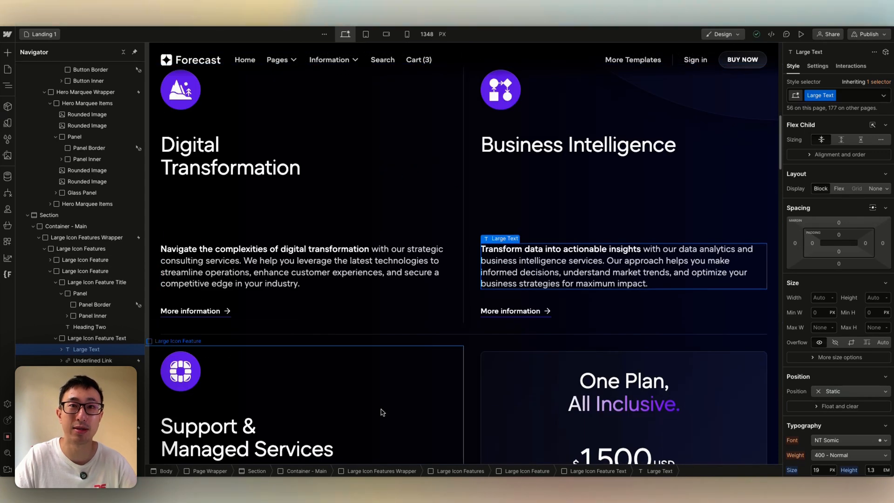
{"action": "scroll", "coordinate": [382, 412], "scroll_direction": "up", "scroll_amount": 1}
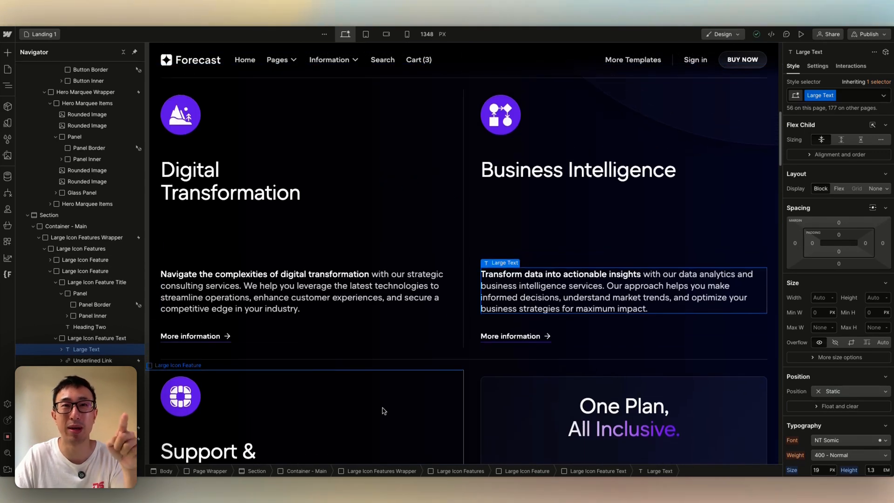
{"action": "left_click", "coordinate": [479, 133]}
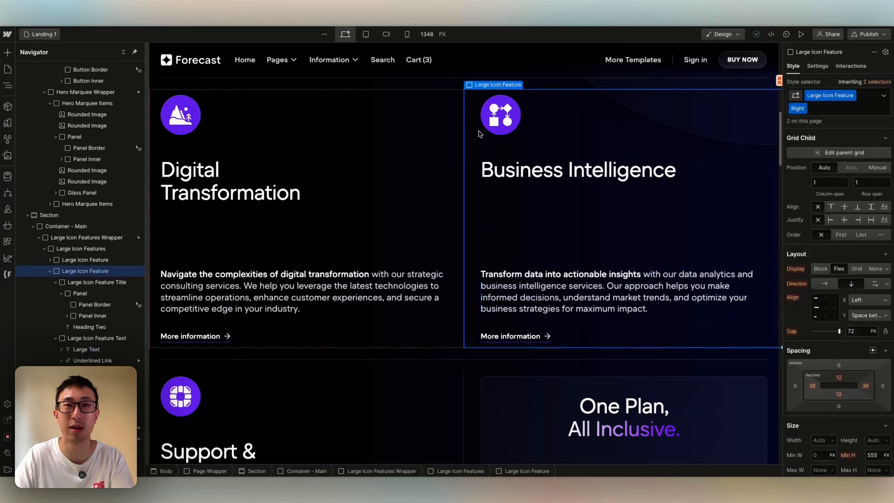
{"action": "scroll", "coordinate": [820, 323], "scroll_direction": "down", "scroll_amount": 10}
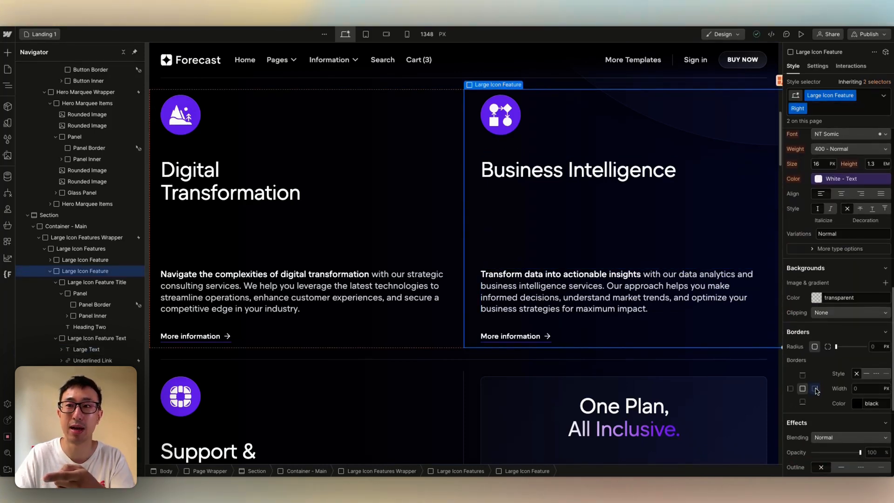
{"action": "left_click", "coordinate": [399, 267]}
{"action": "scroll", "coordinate": [398, 266], "scroll_direction": "down", "scroll_amount": 3}
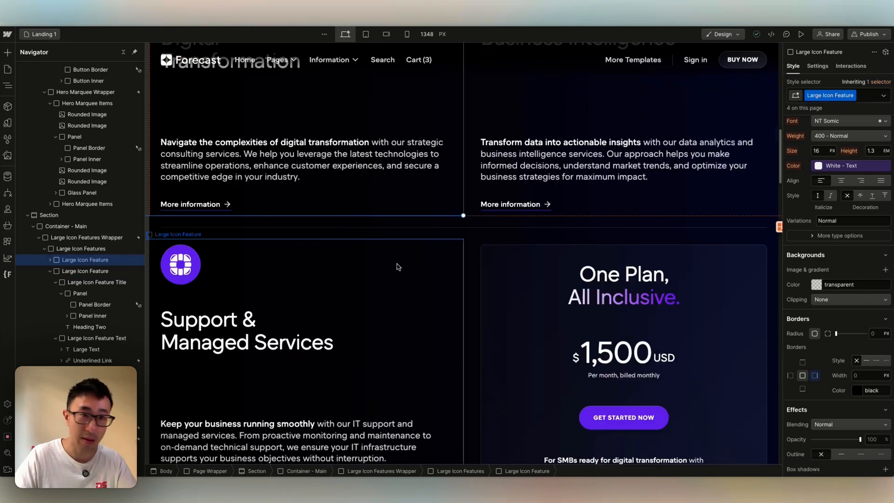
Examine the Our Performance section and select the -12% value in the Operating Cost row
{"action": "scroll", "coordinate": [398, 267], "scroll_direction": "down", "scroll_amount": 17}
{"action": "scroll", "coordinate": [423, 235], "scroll_direction": "up", "scroll_amount": 2}
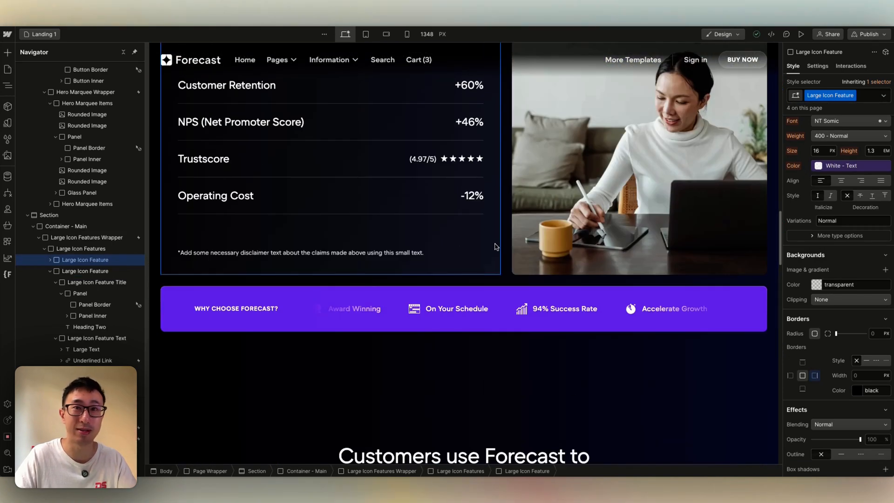
{"action": "left_click", "coordinate": [476, 200]}
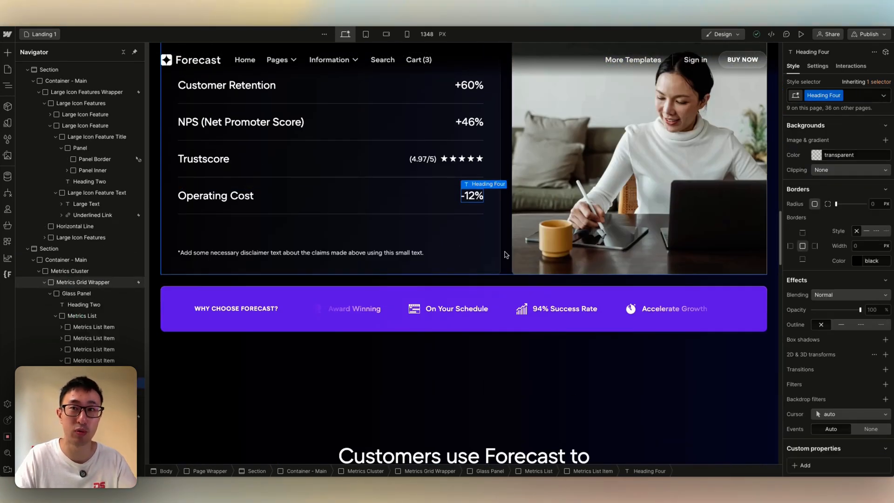
{"action": "scroll", "coordinate": [505, 254], "scroll_direction": "up", "scroll_amount": 6}
{"action": "scroll", "coordinate": [505, 254], "scroll_direction": "down", "scroll_amount": 2}
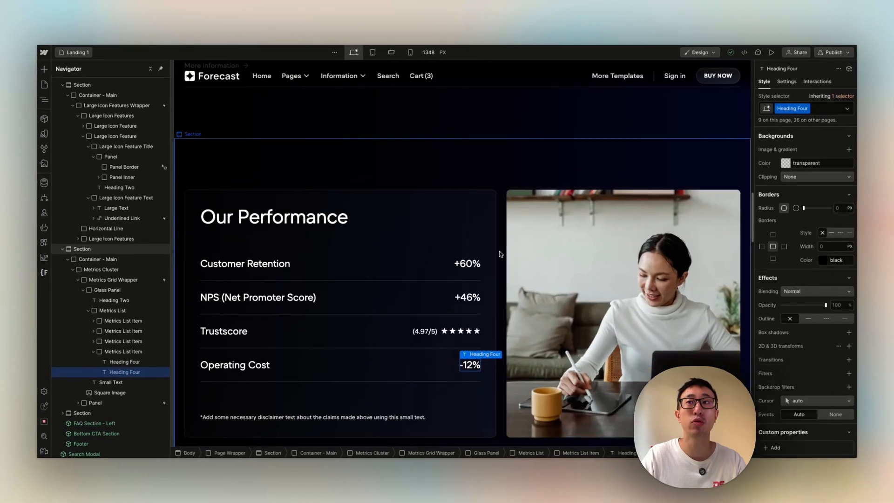
{"action": "scroll", "coordinate": [500, 254], "scroll_direction": "down", "scroll_amount": 2}
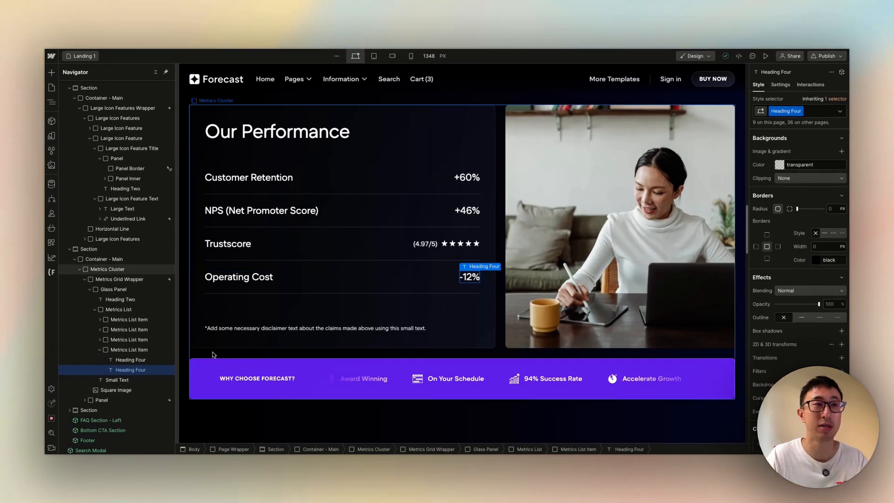
Review the page's element hierarchy from the hero section down to the large icon features
{"action": "left_click", "coordinate": [52, 103]}
{"action": "left_click", "coordinate": [52, 103]}
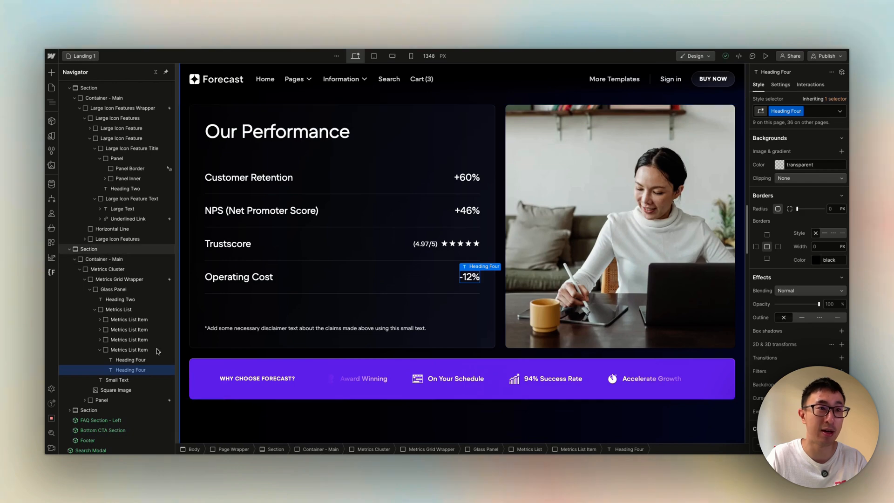
{"action": "scroll", "coordinate": [109, 256], "scroll_direction": "up", "scroll_amount": 6}
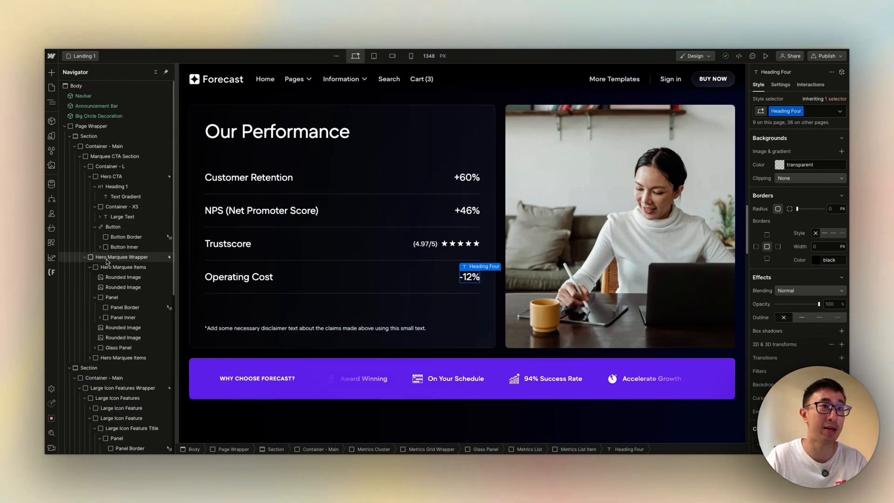
{"action": "scroll", "coordinate": [106, 262], "scroll_direction": "down", "scroll_amount": 2}
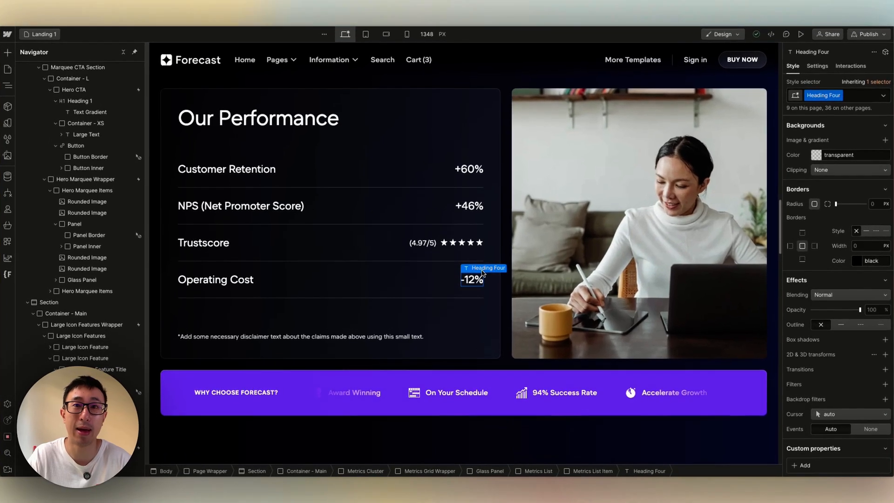
{"action": "scroll", "coordinate": [79, 223], "scroll_direction": "down", "scroll_amount": 5}
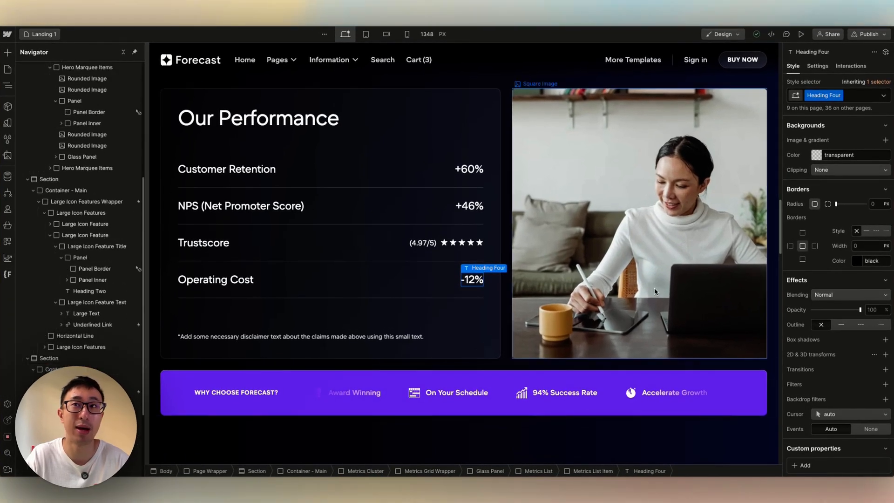
Inspect the class name and the element settings of the selected -12% text
{"action": "scroll", "coordinate": [831, 219], "scroll_direction": "up", "scroll_amount": 3}
{"action": "scroll", "coordinate": [831, 218], "scroll_direction": "up", "scroll_amount": 5}
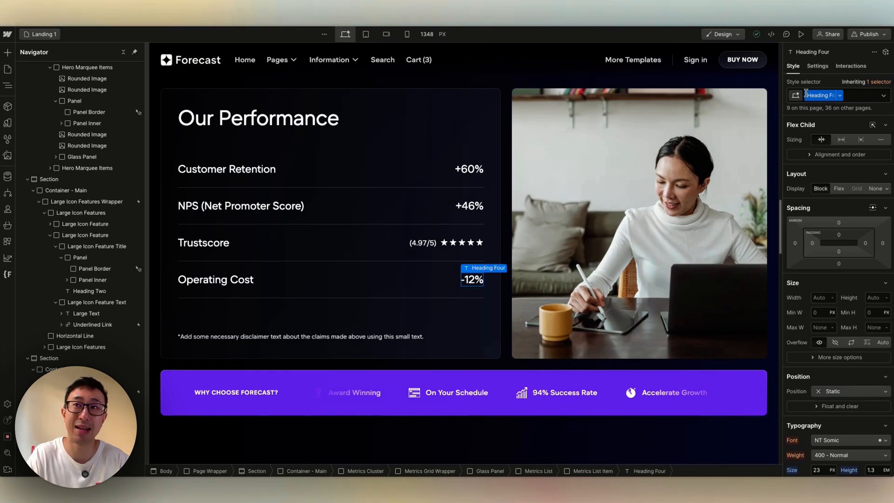
{"action": "double_click", "coordinate": [820, 93]}
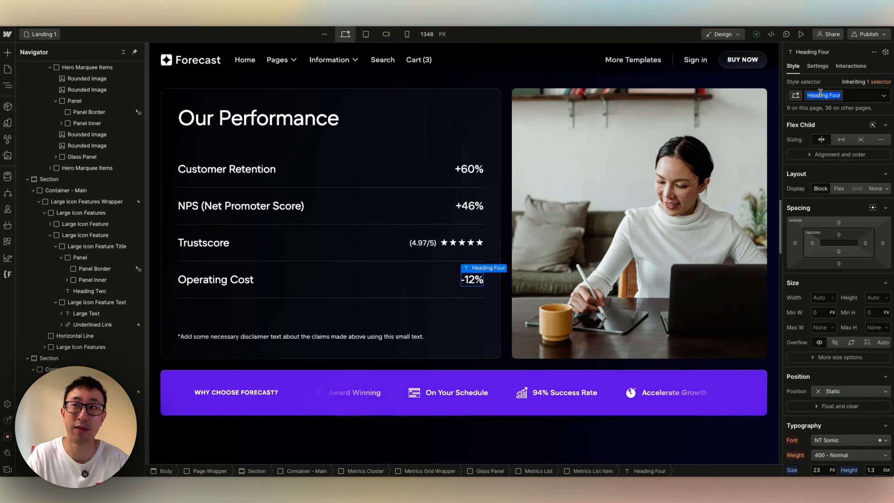
{"action": "left_click", "coordinate": [856, 99]}
{"action": "left_click", "coordinate": [817, 69]}
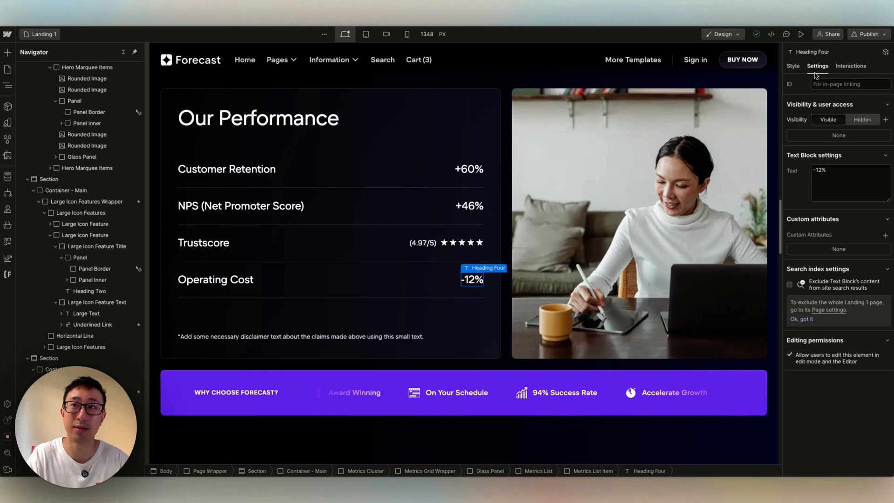
{"action": "left_click", "coordinate": [794, 68]}
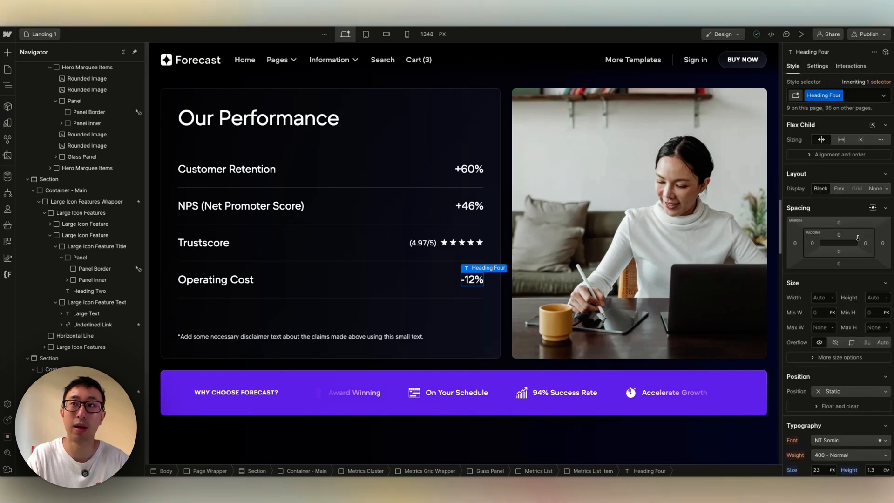
Set the text color of the Heading Four class to the Primary 1a variable and select the +60% Customer Retention value
{"action": "scroll", "coordinate": [844, 307], "scroll_direction": "down", "scroll_amount": 4}
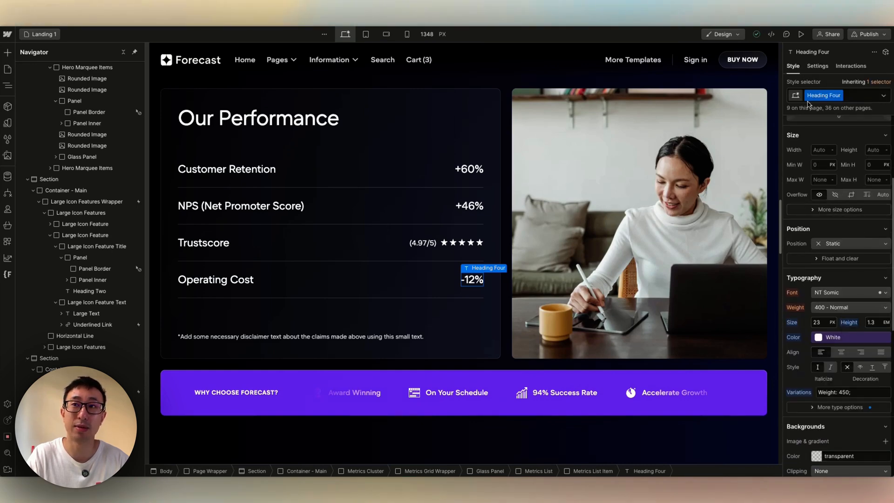
{"action": "scroll", "coordinate": [838, 261], "scroll_direction": "down", "scroll_amount": 2}
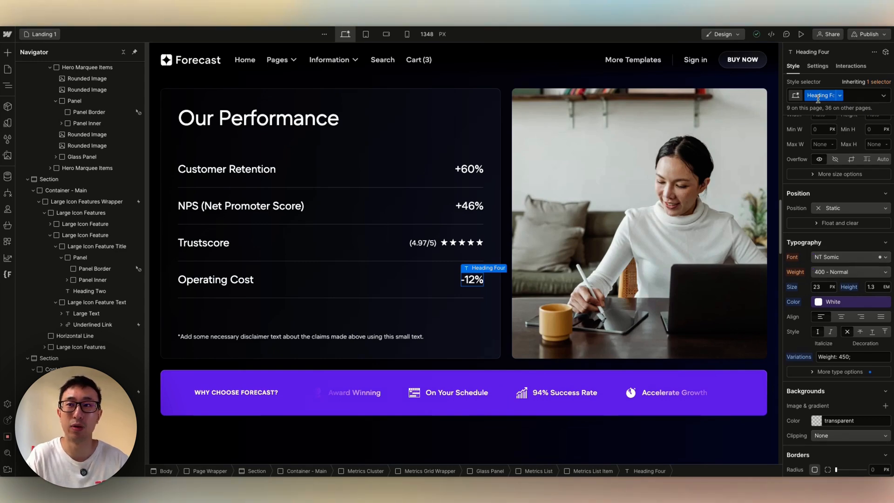
{"action": "scroll", "coordinate": [796, 209], "scroll_direction": "down", "scroll_amount": 2}
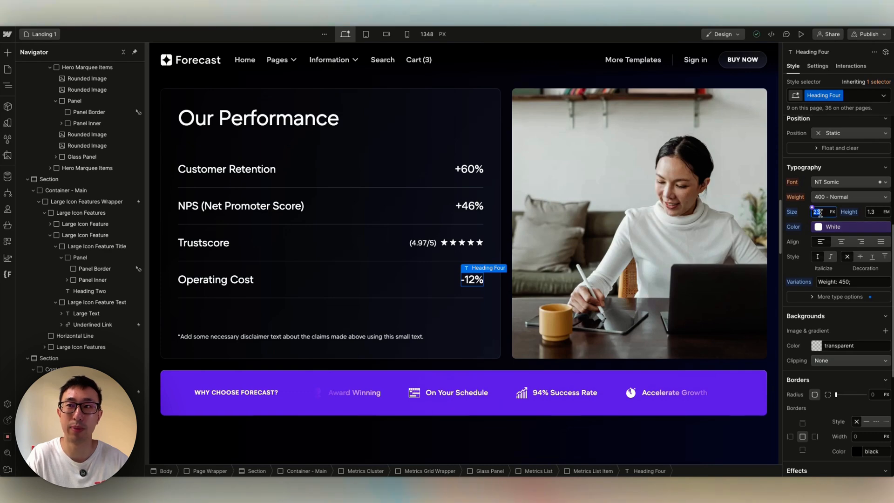
{"action": "left_click", "coordinate": [793, 220]}
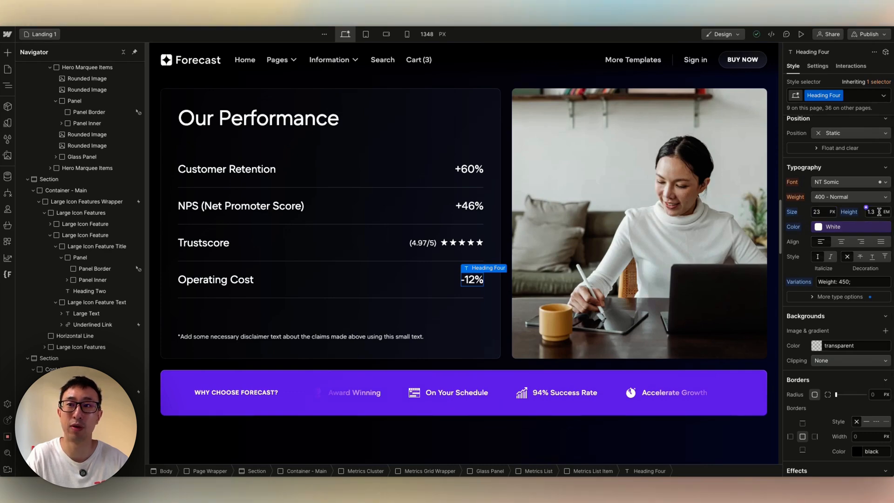
{"action": "scroll", "coordinate": [834, 212], "scroll_direction": "down", "scroll_amount": 1}
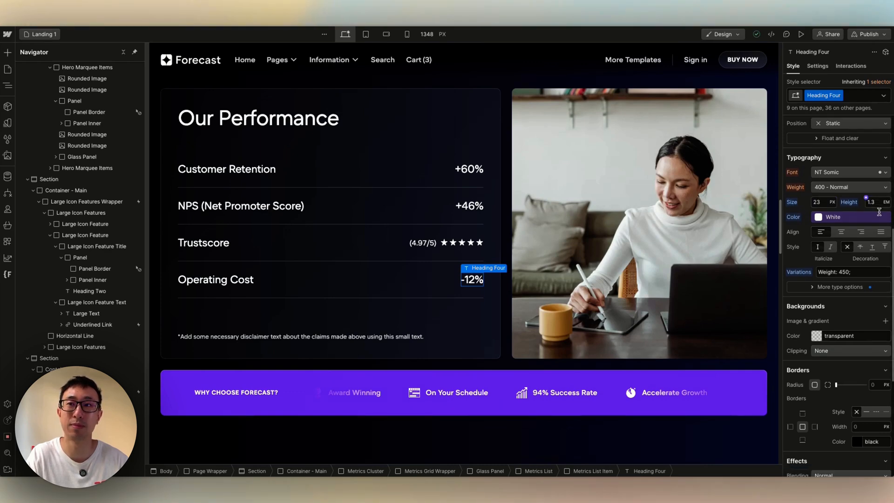
{"action": "left_click", "coordinate": [821, 219]}
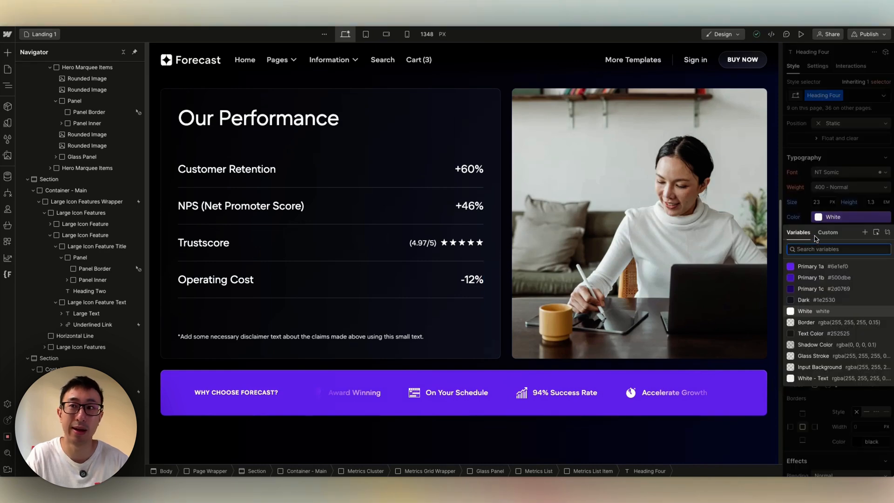
{"action": "left_click", "coordinate": [810, 266]}
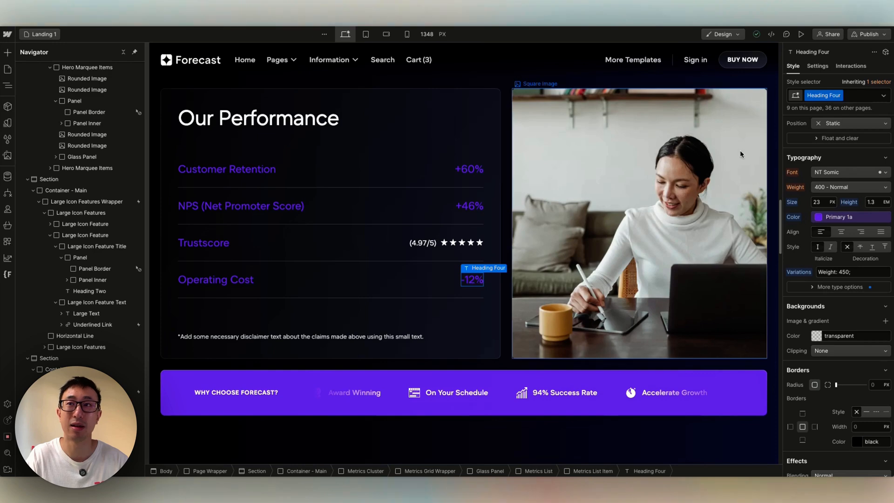
{"action": "left_click", "coordinate": [476, 169]}
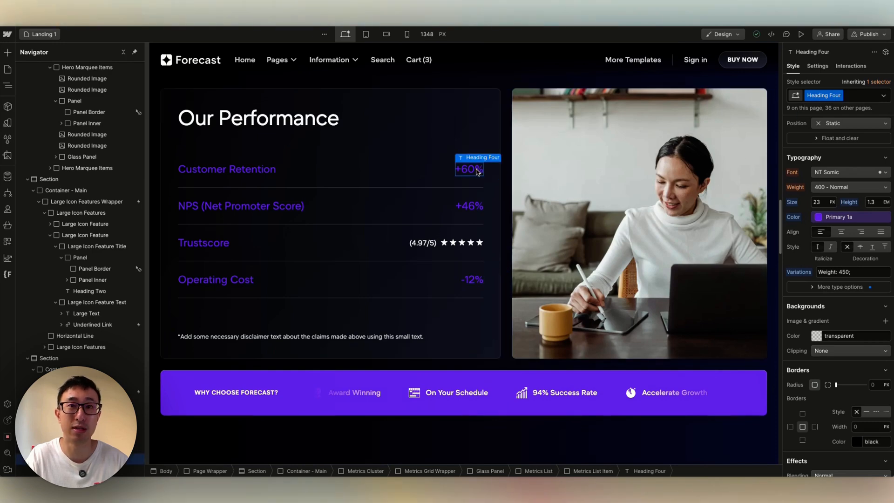
Select the NPS (Net Promoter Score) label and undo the color change on the Heading Four class
{"action": "left_click", "coordinate": [227, 174]}
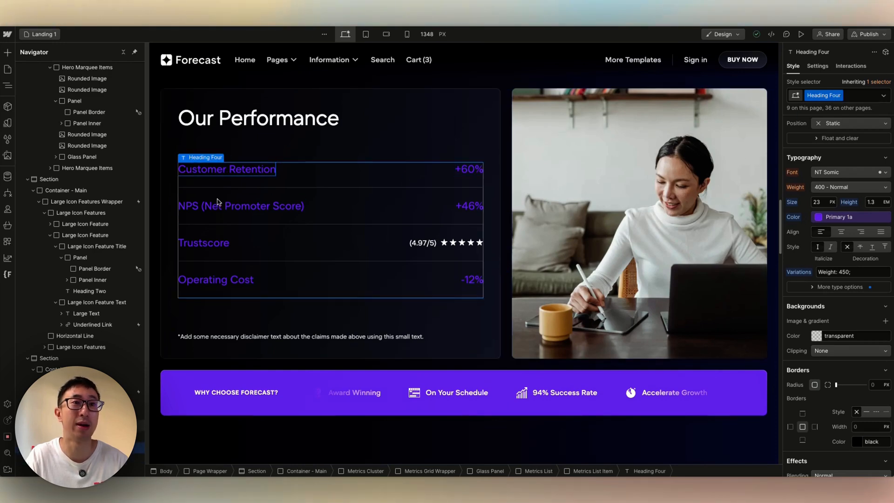
{"action": "left_click", "coordinate": [256, 211]}
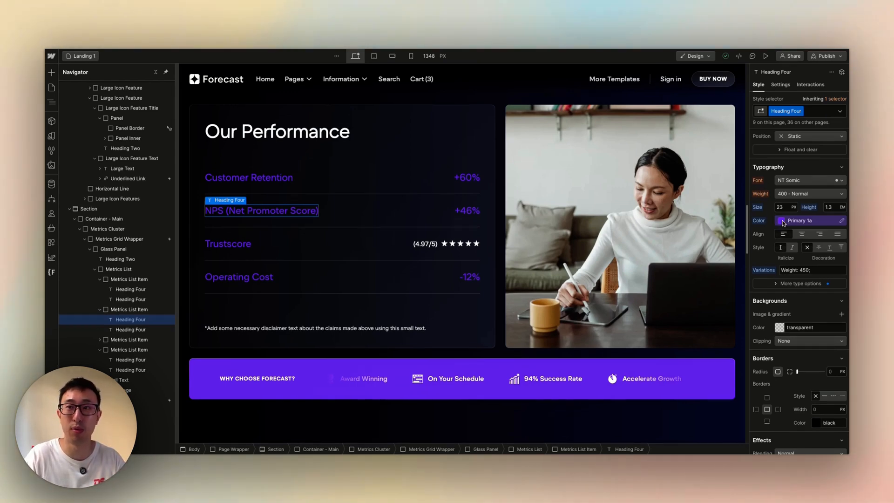
{"action": "key", "text": "super+z"}
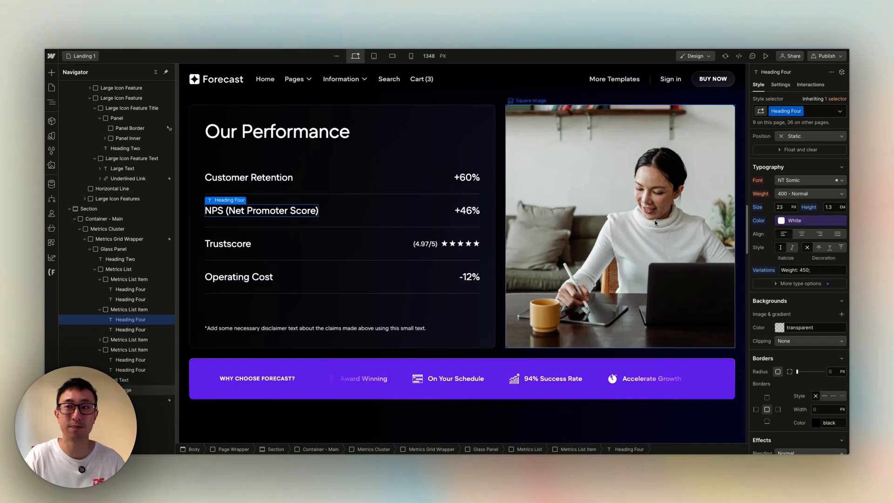
Review the customer stories section, inspect the classes on its centered heading, and return to the hero section
{"action": "scroll", "coordinate": [759, 279], "scroll_direction": "down", "scroll_amount": 5}
{"action": "scroll", "coordinate": [521, 285], "scroll_direction": "down", "scroll_amount": 7}
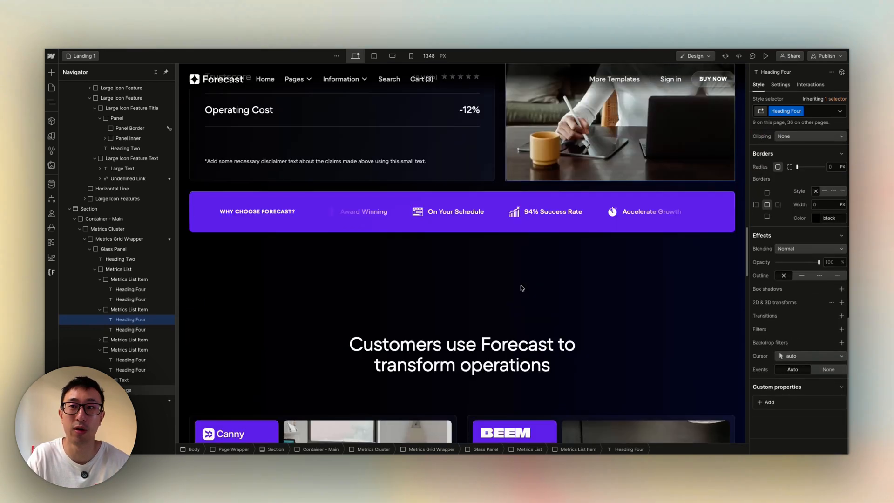
{"action": "scroll", "coordinate": [521, 285], "scroll_direction": "down", "scroll_amount": 4}
{"action": "scroll", "coordinate": [521, 256], "scroll_direction": "up", "scroll_amount": 4}
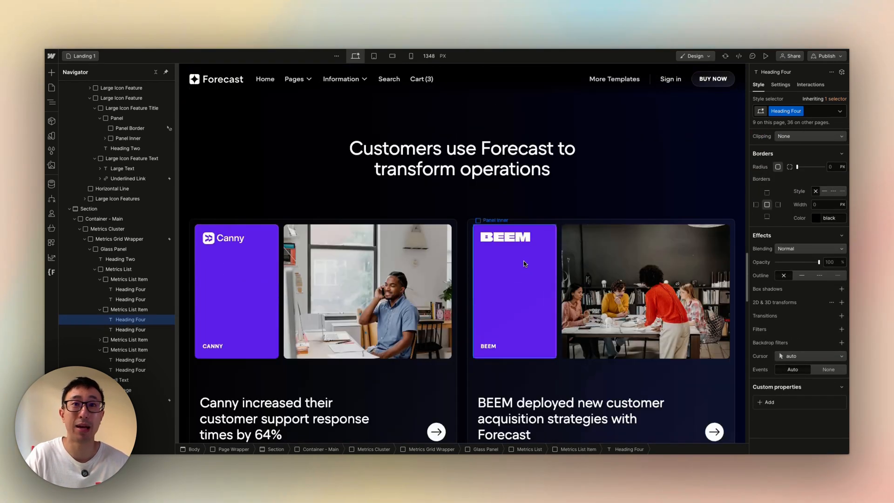
{"action": "left_click", "coordinate": [507, 206]}
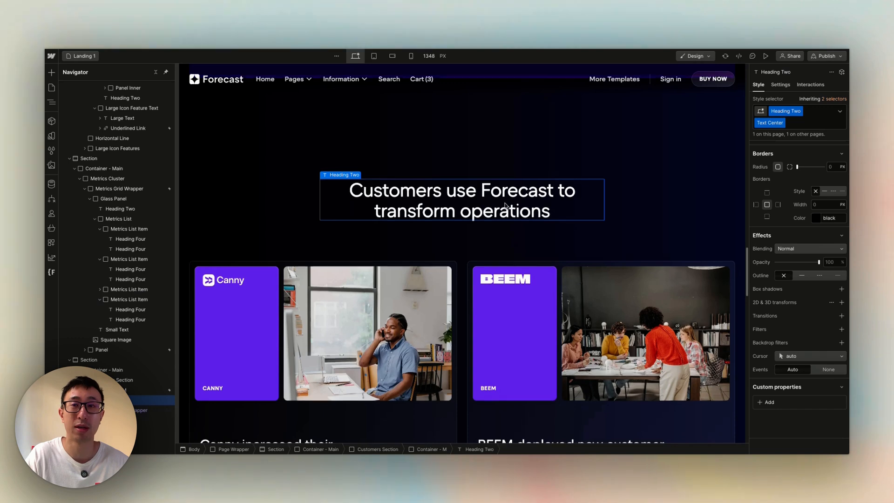
{"action": "scroll", "coordinate": [506, 205], "scroll_direction": "down", "scroll_amount": 10}
{"action": "scroll", "coordinate": [506, 206], "scroll_direction": "up", "scroll_amount": 15}
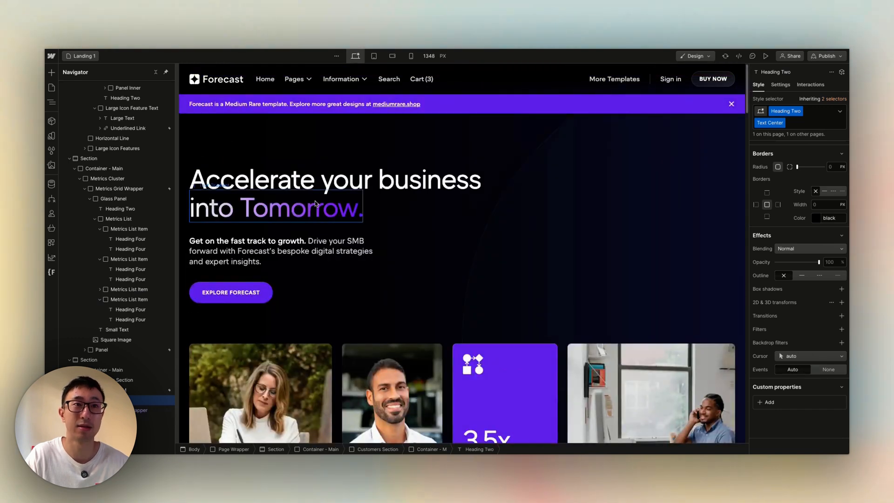
Compare the style selectors of the hero heading and the Explore Forecast button
{"action": "left_click", "coordinate": [420, 195]}
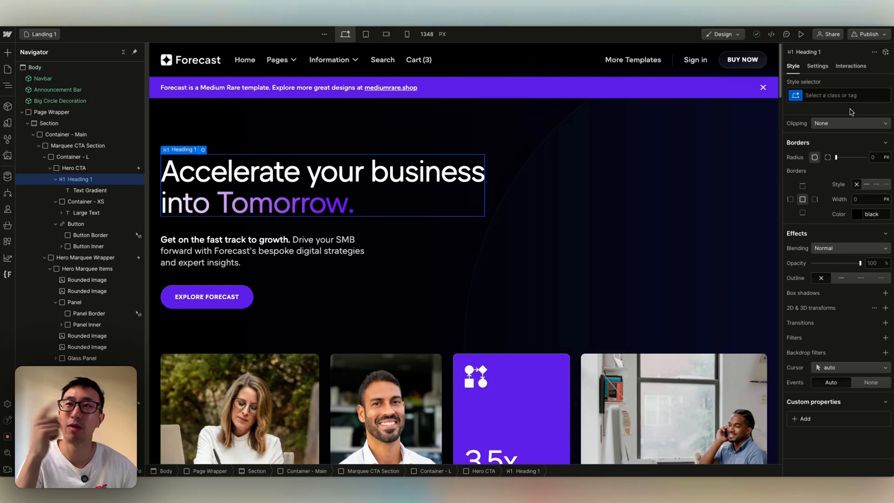
{"action": "left_click", "coordinate": [236, 294]}
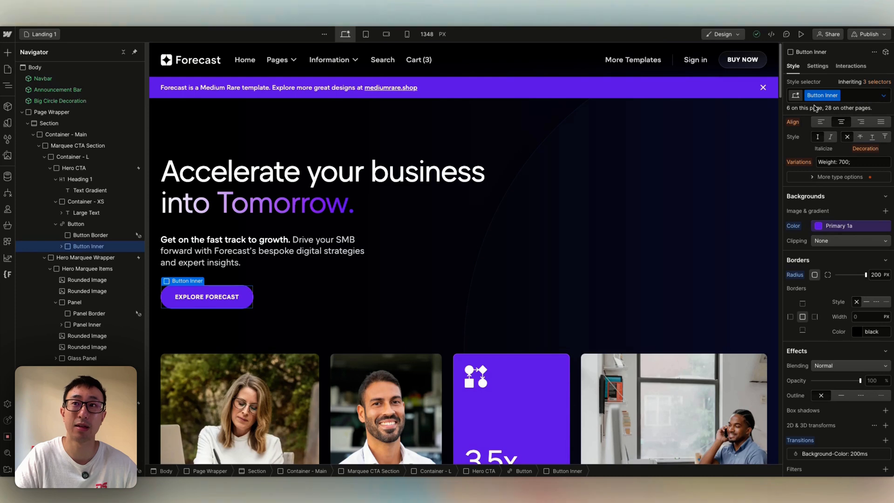
{"action": "left_click", "coordinate": [407, 200]}
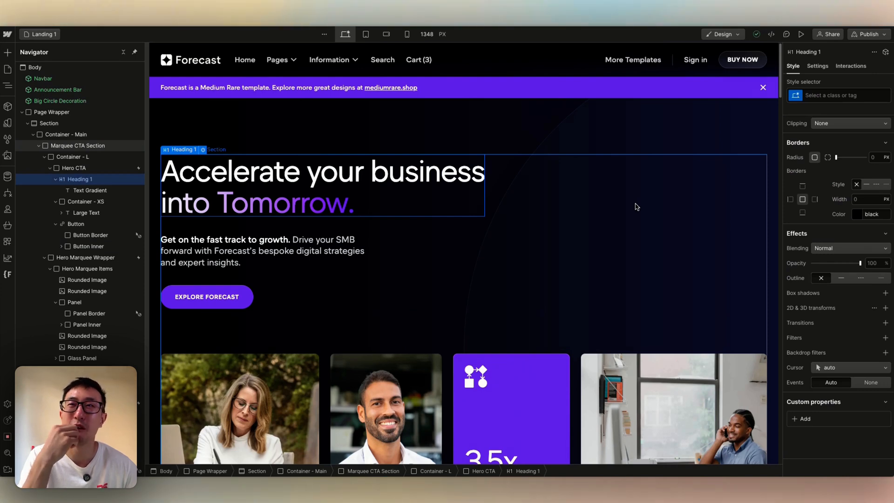
Inspect the All H1 Headings tag on the hero heading and the style settings of the page Body
{"action": "left_click", "coordinate": [797, 100]}
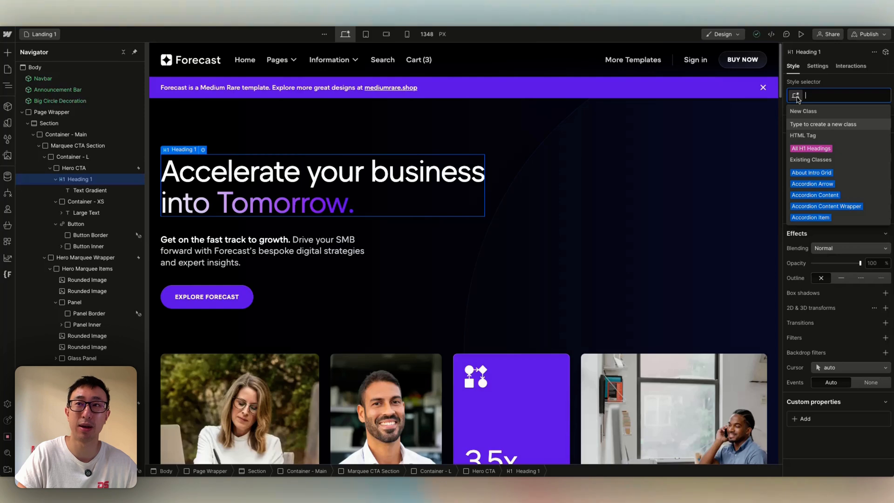
{"action": "left_click", "coordinate": [809, 148]}
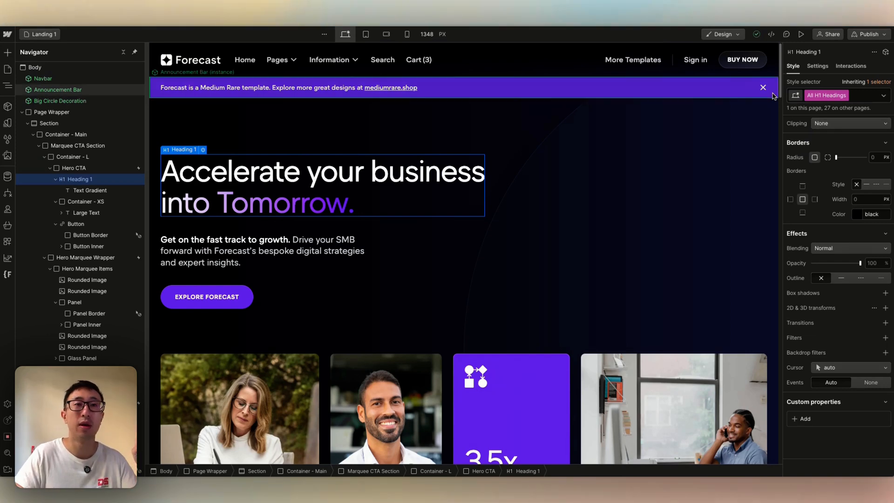
{"action": "left_click", "coordinate": [99, 67]}
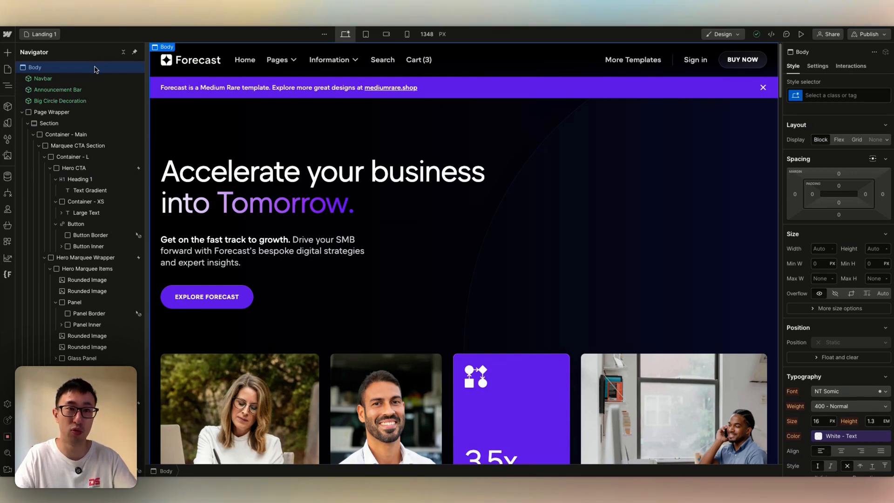
Set the font size of the All H1 Headings tag to 72 px from the hero heading
{"action": "left_click", "coordinate": [431, 192]}
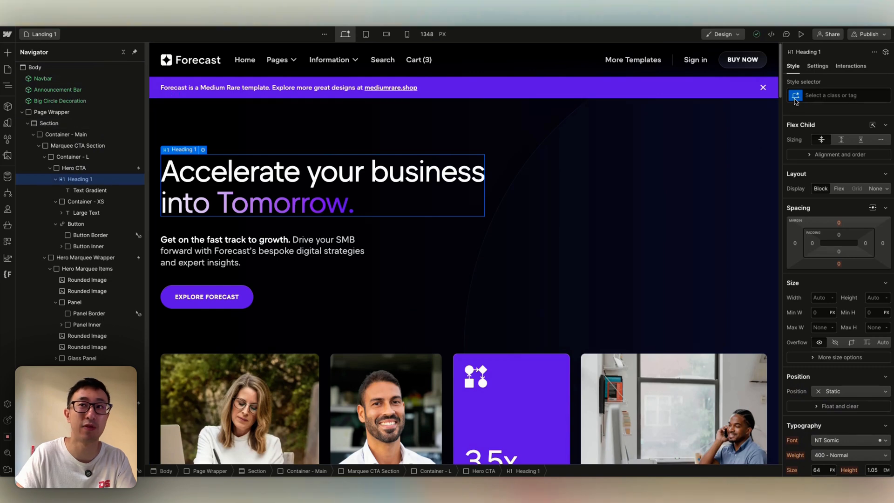
{"action": "left_click", "coordinate": [795, 101]}
{"action": "left_click", "coordinate": [812, 148]}
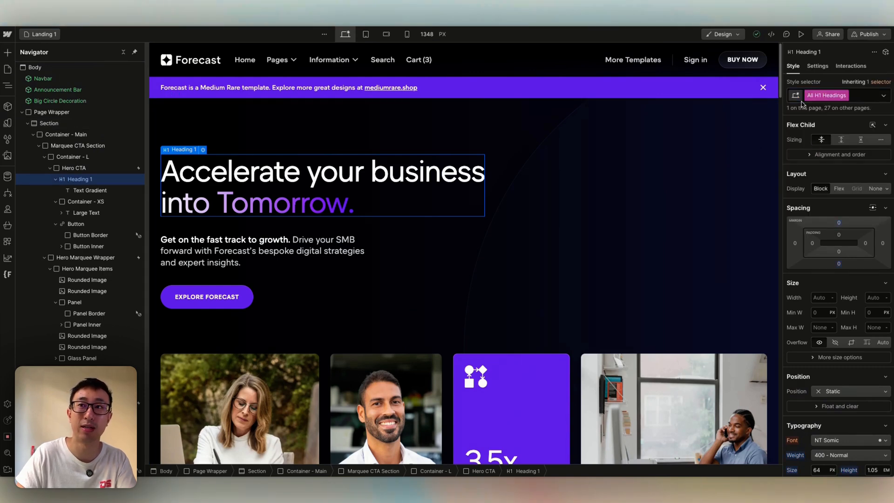
{"action": "scroll", "coordinate": [838, 286], "scroll_direction": "down", "scroll_amount": 2}
{"action": "left_click", "coordinate": [827, 444]}
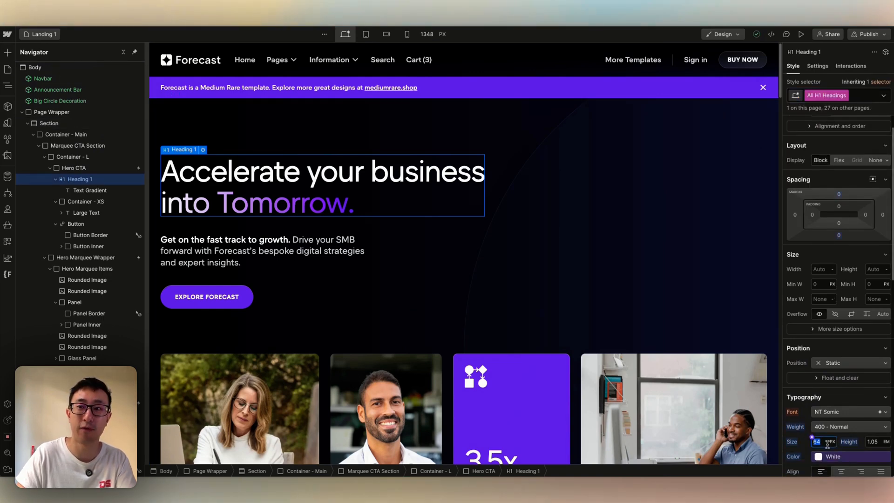
{"action": "type", "text": "72"}
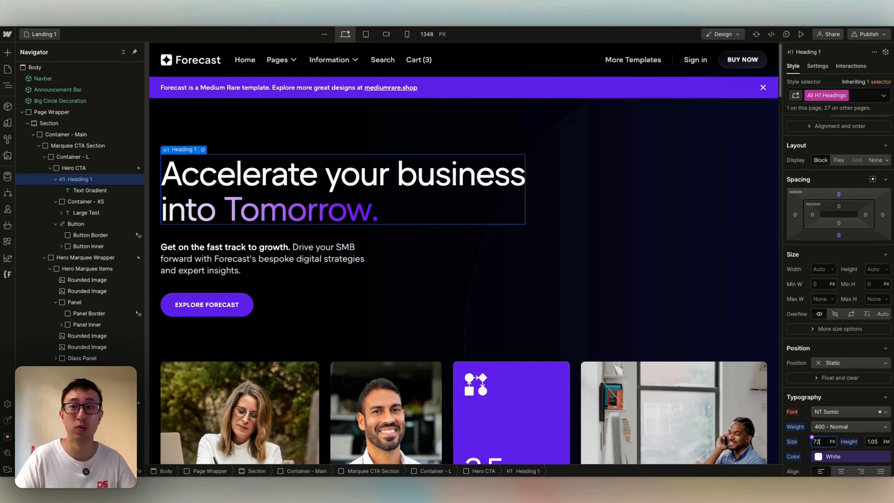
Duplicate the hero heading and replace the first line of the copy with "Top Text Lol"
{"action": "left_click", "coordinate": [437, 202]}
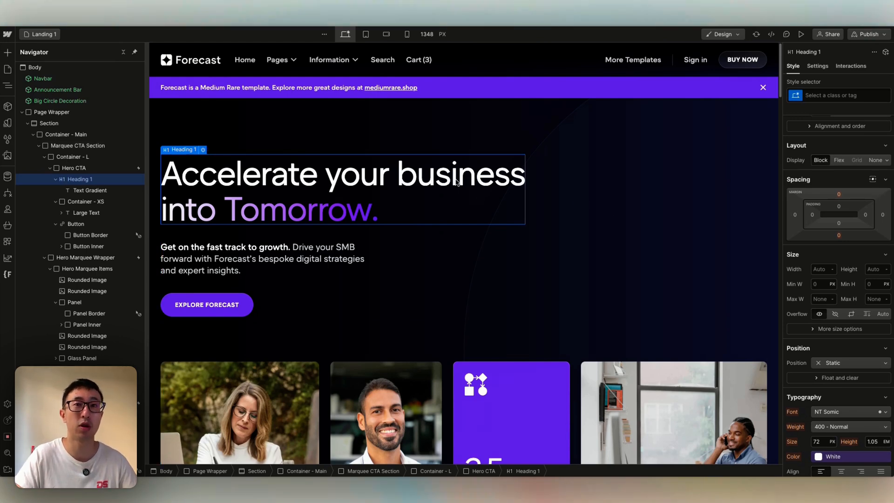
{"action": "key", "text": "ctrl+d"}
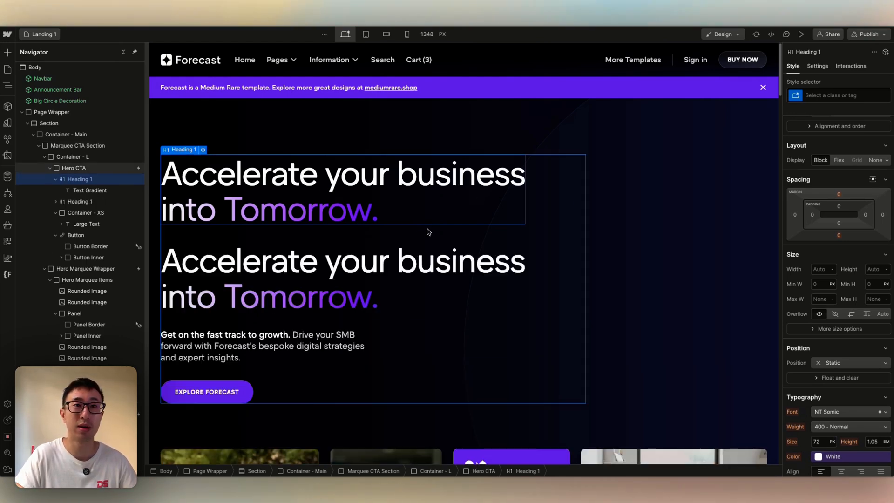
{"action": "left_click", "coordinate": [379, 260]}
{"action": "left_click_drag", "start_coordinate": [515, 256], "coordinate": [163, 272]}
{"action": "type", "text": "Top Text Lol"}
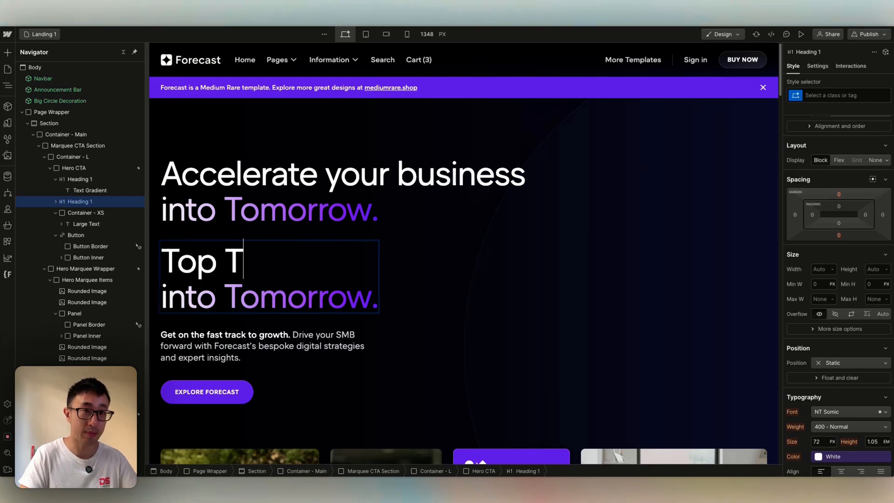
{"action": "left_click", "coordinate": [615, 194]}
{"action": "left_click", "coordinate": [479, 197]}
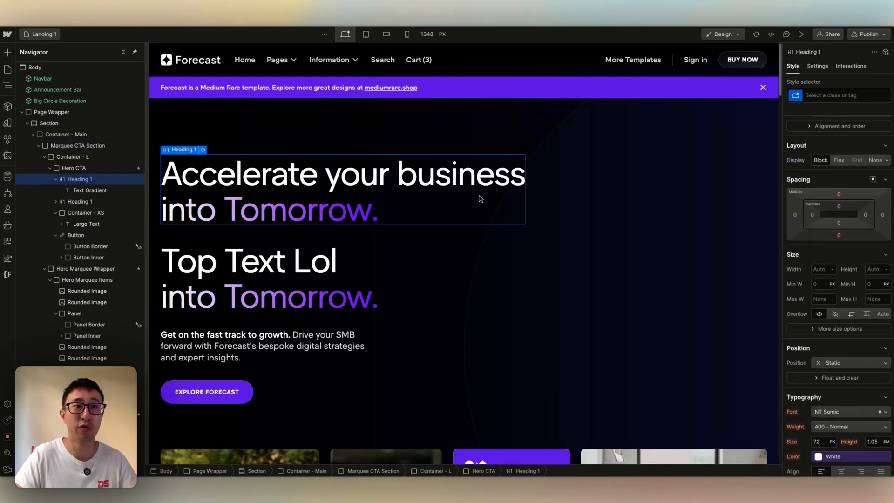
Set the font size of the All H1 Headings tag to 48 px from the duplicated heading
{"action": "left_click", "coordinate": [348, 267]}
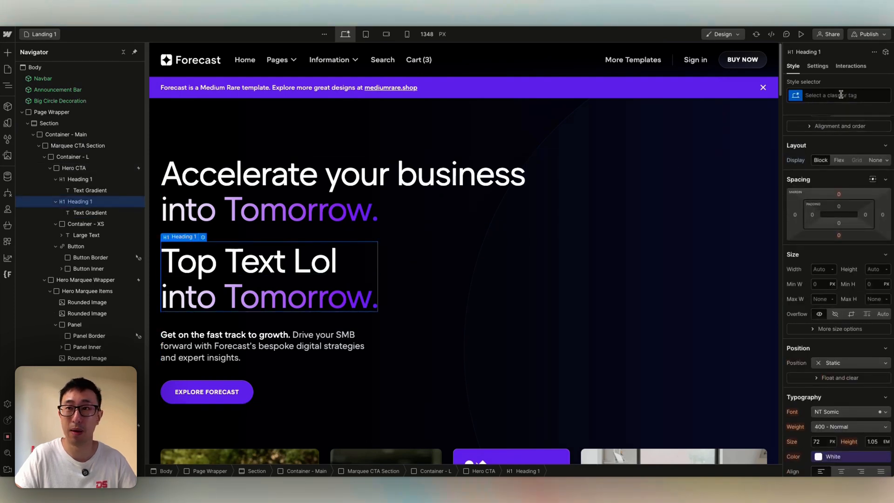
{"action": "left_click", "coordinate": [792, 99]}
{"action": "left_click", "coordinate": [809, 147]}
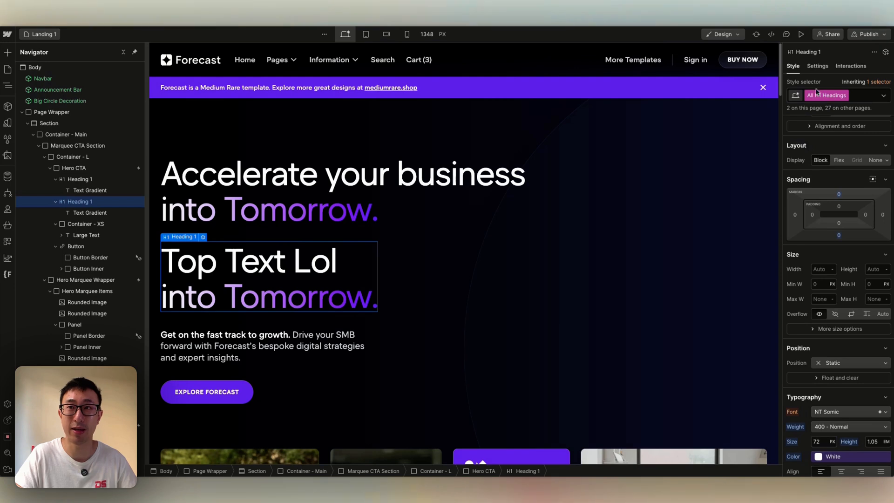
{"action": "left_click", "coordinate": [822, 440]}
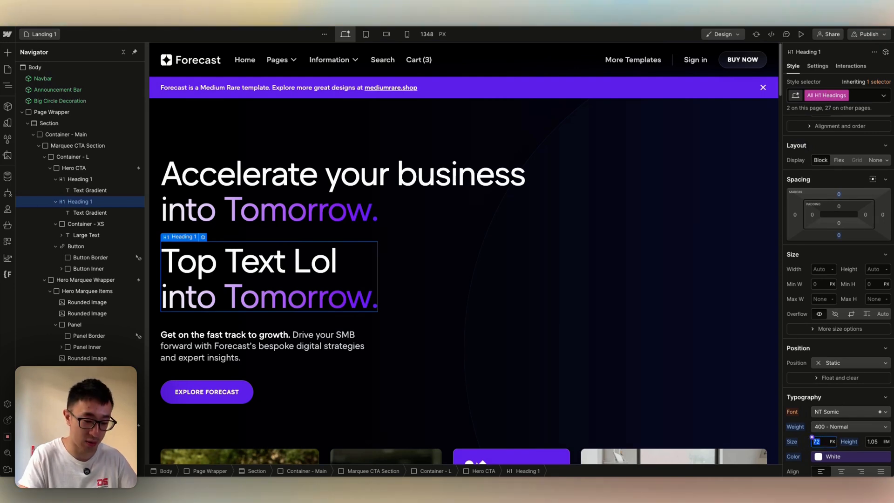
{"action": "key", "text": "Return"}
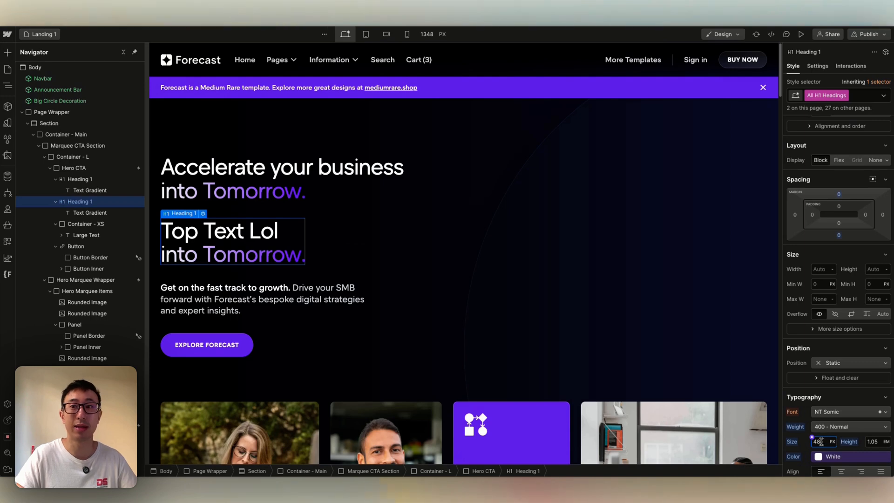
{"action": "left_click", "coordinate": [448, 277]}
Check the available tag and class suggestions for the "Top Text Lol" heading without applying any
{"action": "left_click", "coordinate": [264, 246]}
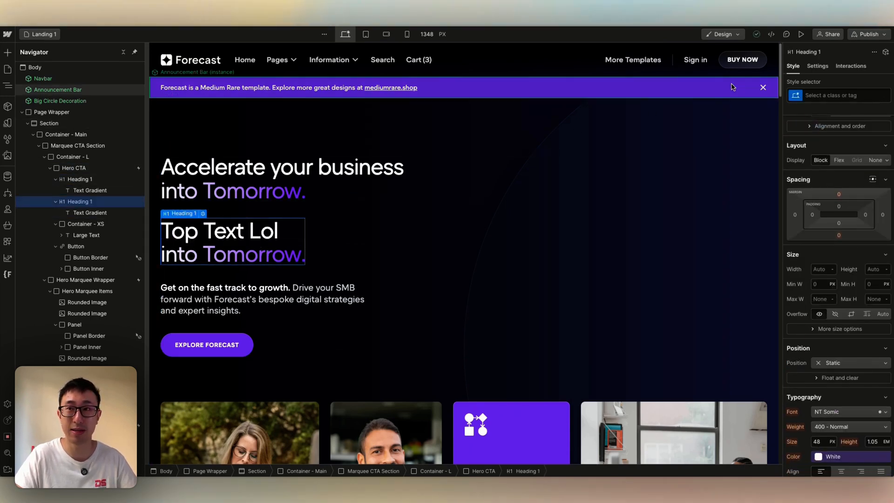
{"action": "left_click", "coordinate": [833, 95]}
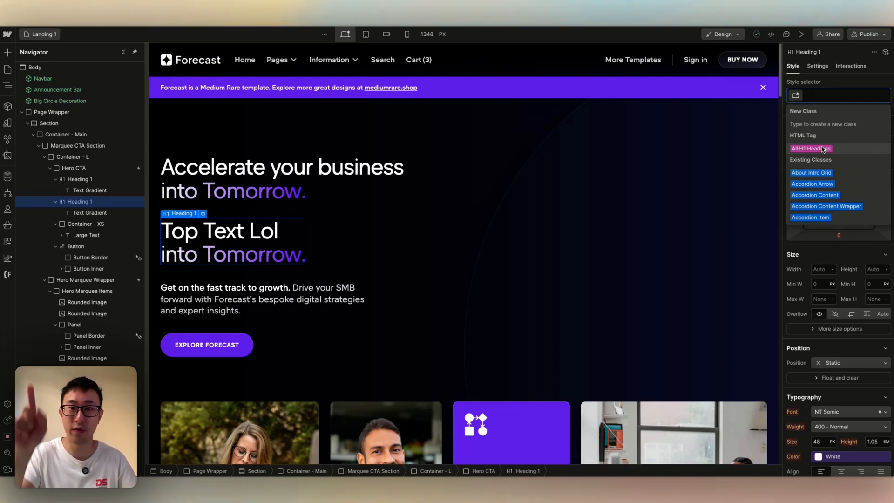
{"action": "key", "text": "Escape"}
Create a new class named "qwndjqnwdnqwndjqwnd" on the "Accelerate your business" heading
{"action": "left_click", "coordinate": [459, 192]}
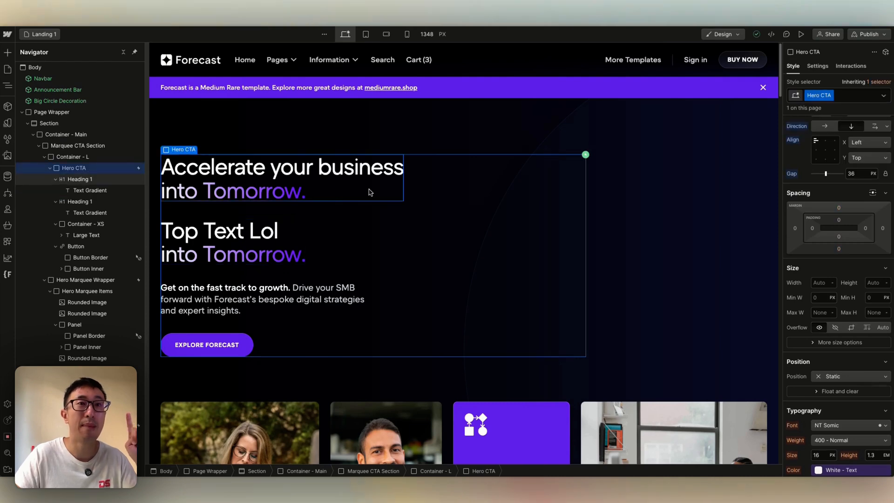
{"action": "left_click", "coordinate": [379, 193]}
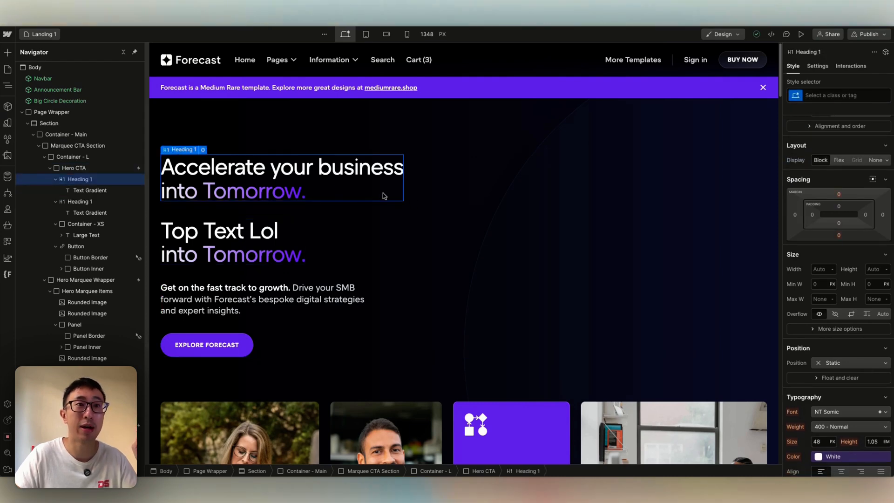
{"action": "left_click", "coordinate": [828, 99]}
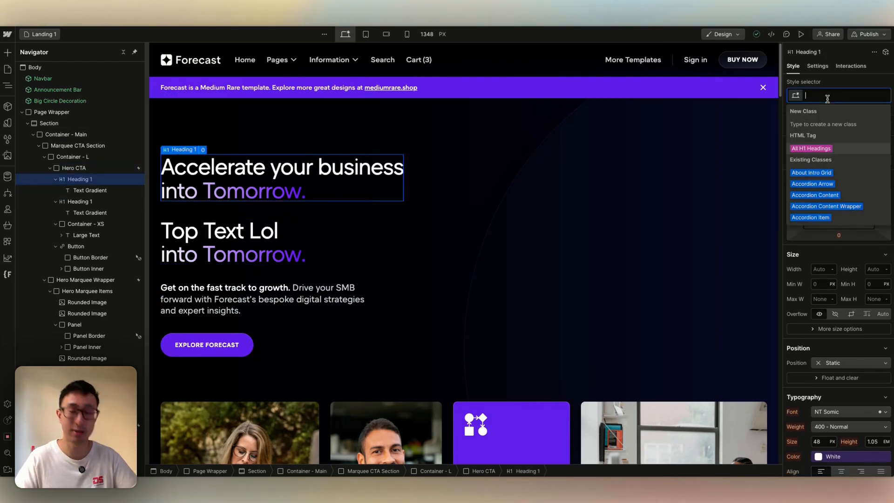
{"action": "type", "text": "h1-lol"}
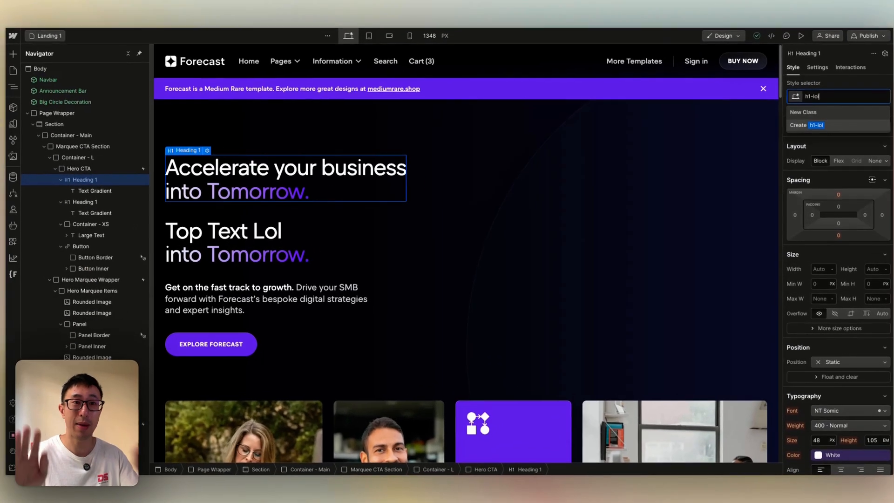
{"action": "key", "text": "ctrl+a"}
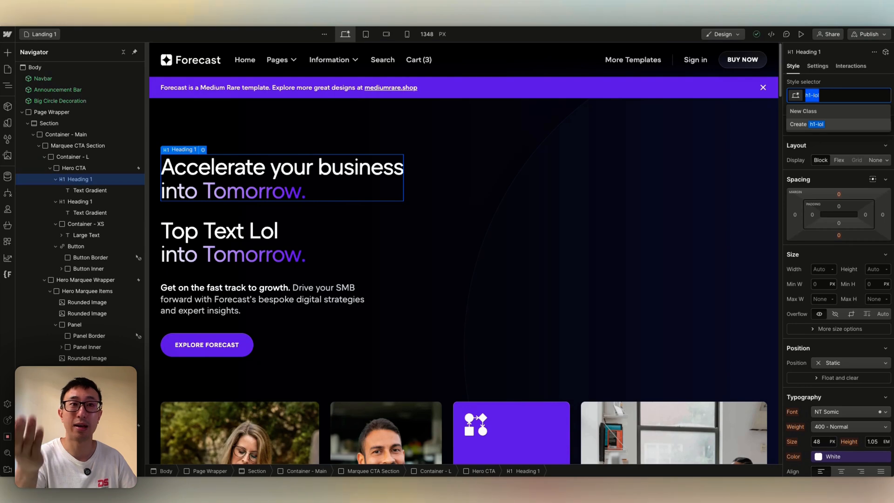
{"action": "type", "text": "qw"}
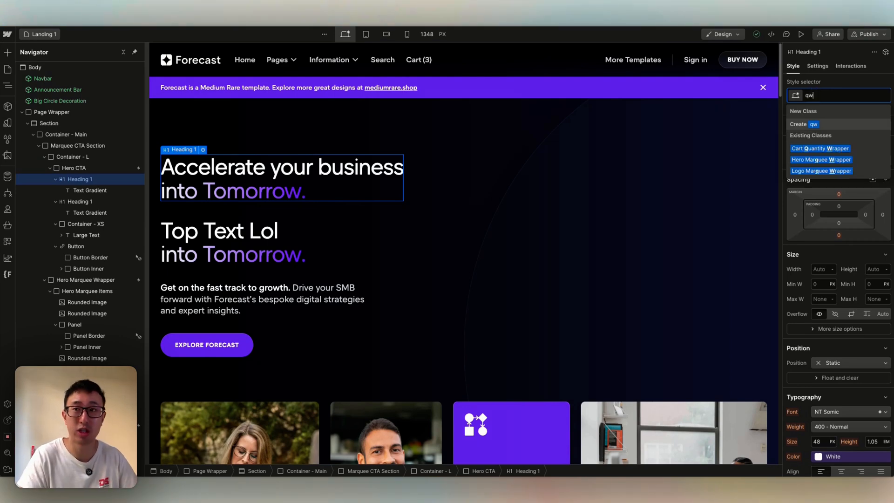
{"action": "type", "text": "ndjqnwdnqwndjqwnd"}
{"action": "key", "text": "Return"}
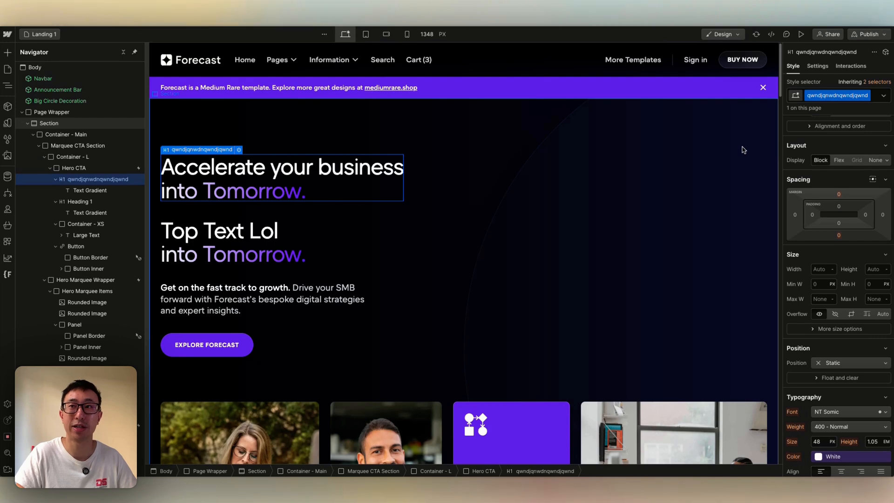
Preview the Forecast page, switch to the Skin Safe Articles page in the browser and inspect the "Articles" heading's classes with the developer tools
{"action": "double_click", "coordinate": [819, 96]}
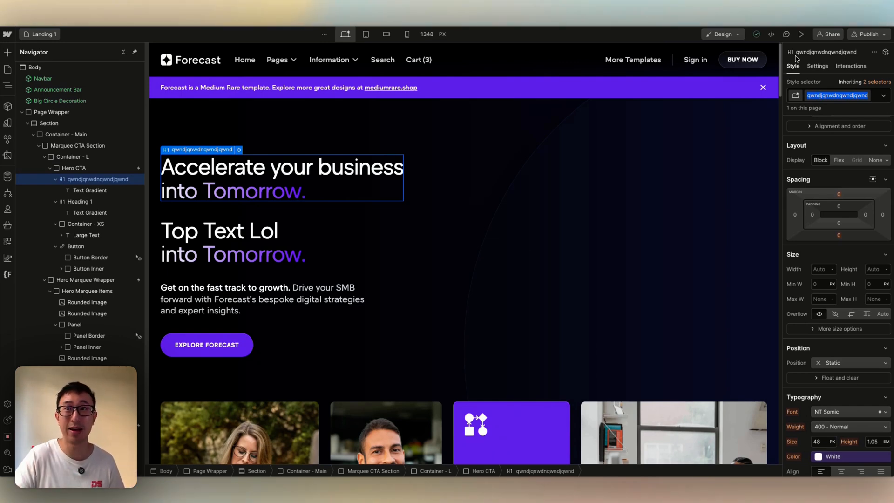
{"action": "left_click", "coordinate": [800, 34]}
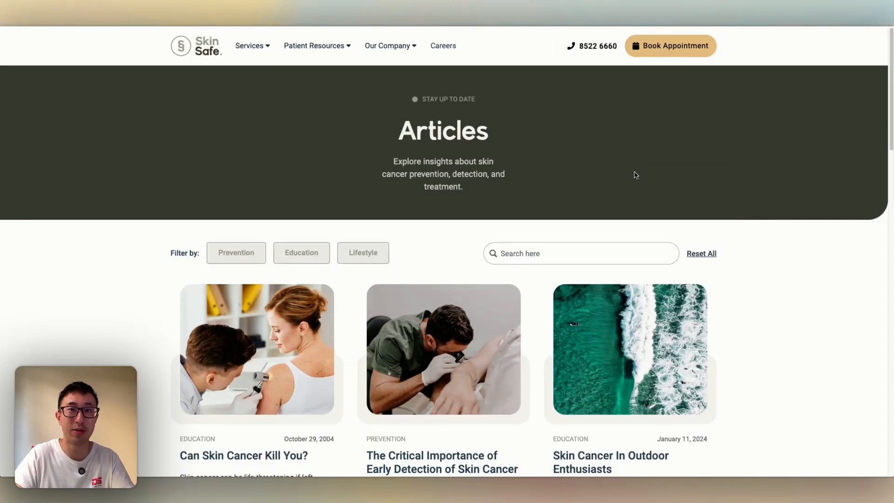
{"action": "right_click", "coordinate": [636, 175]}
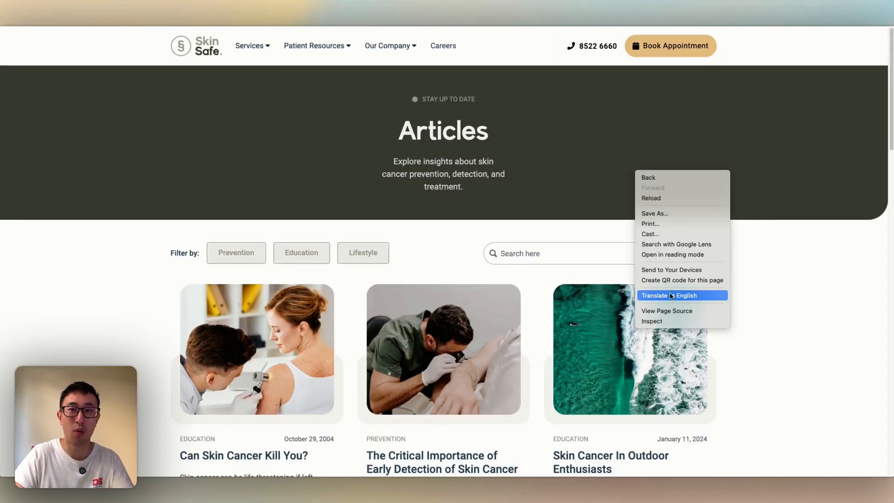
{"action": "left_click", "coordinate": [652, 324]}
{"action": "left_click", "coordinate": [732, 33]}
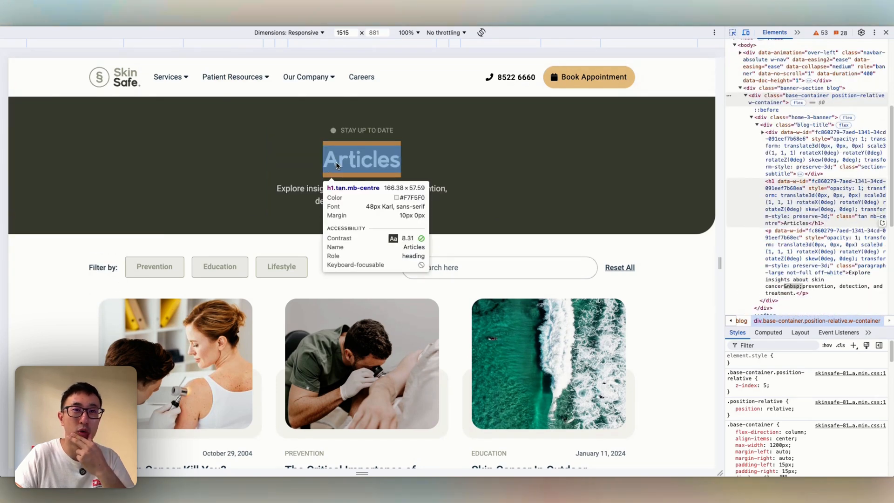
{"action": "left_click", "coordinate": [337, 166]}
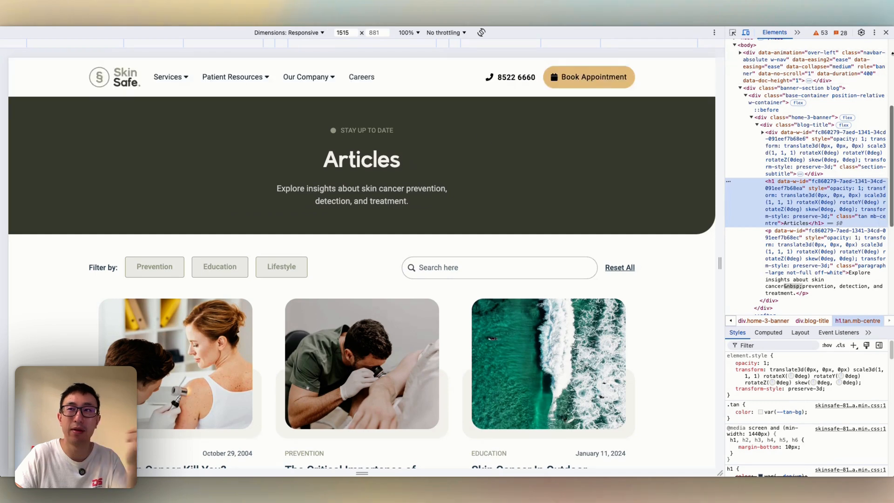
{"action": "key", "text": "super+alt+i"}
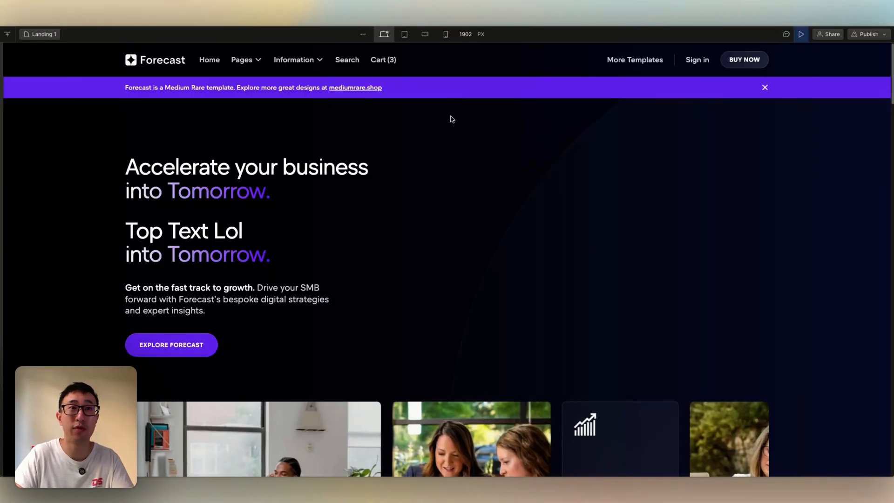
Back in the Webflow Designer, set the "Accelerate your business" heading class's font size to 32 px and compare it with the "Top Text Lol" heading
{"action": "left_click", "coordinate": [802, 35]}
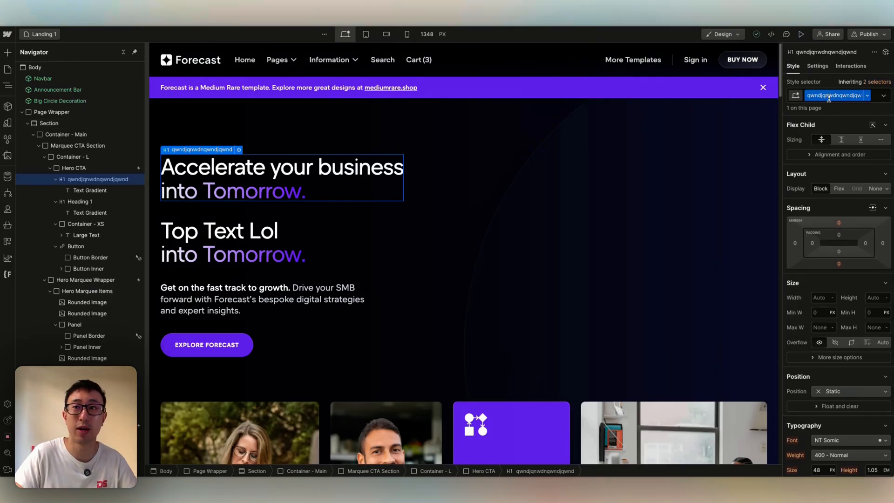
{"action": "scroll", "coordinate": [832, 293], "scroll_direction": "down", "scroll_amount": 3}
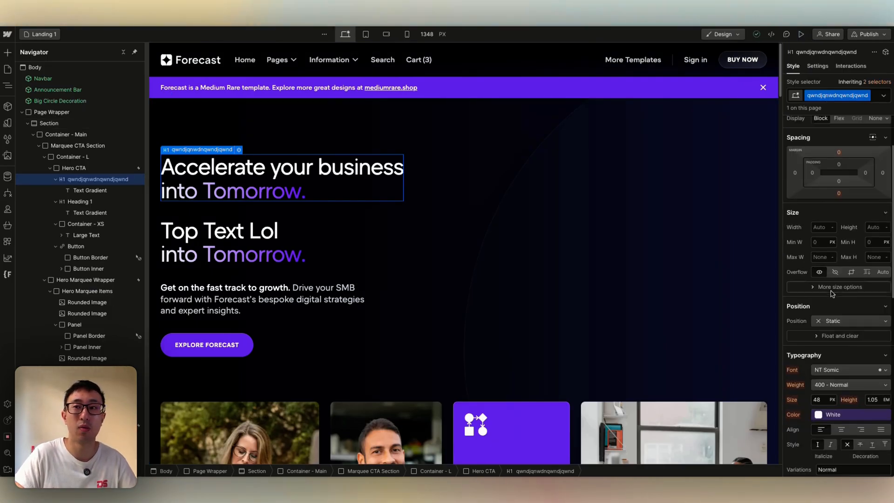
{"action": "left_click", "coordinate": [819, 401]}
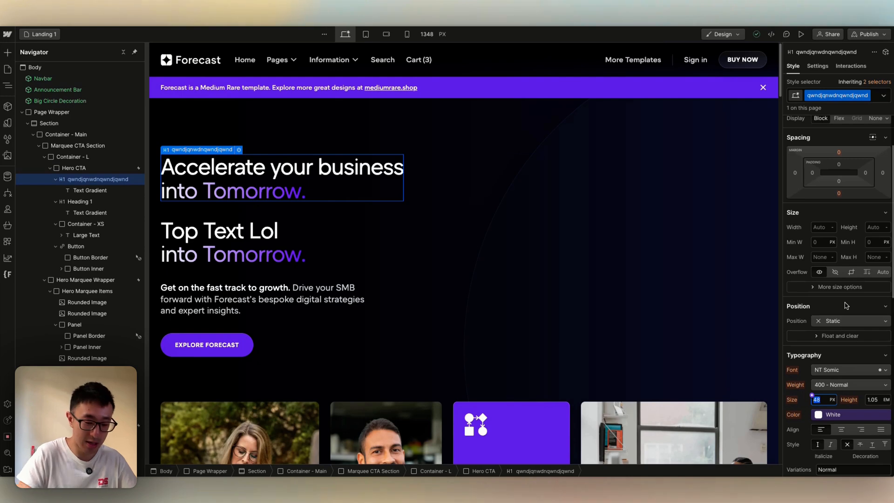
{"action": "type", "text": "32"}
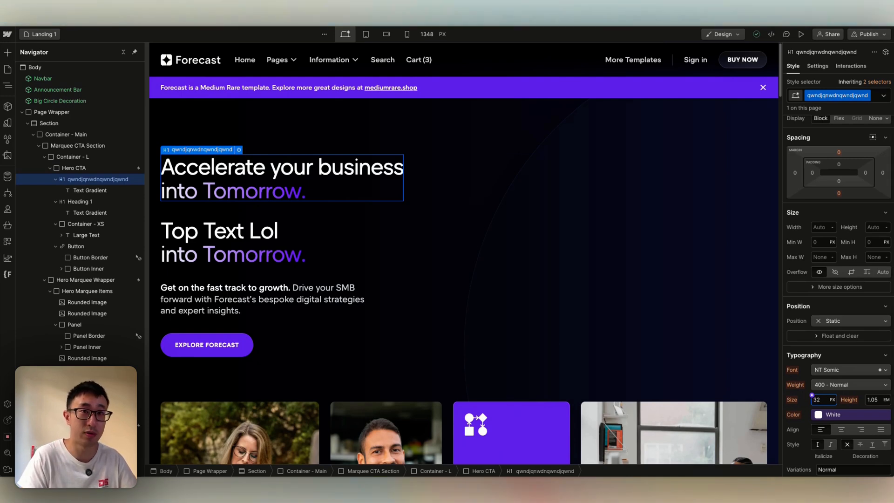
{"action": "key", "text": "Return"}
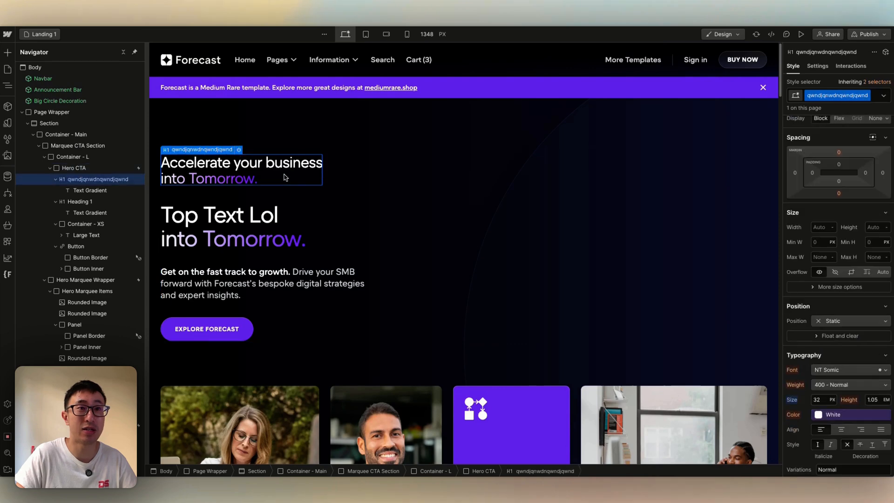
{"action": "left_click", "coordinate": [254, 229]}
{"action": "left_click", "coordinate": [260, 214]}
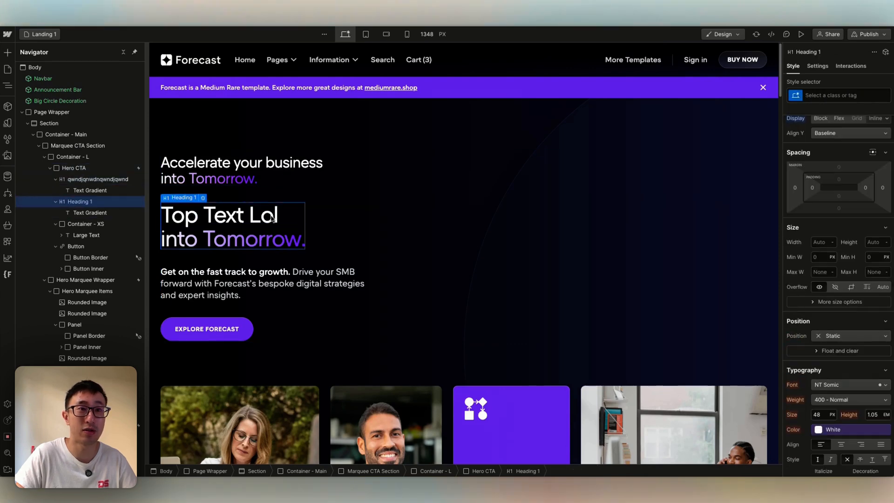
Rename the class on the "Accelerate your business" heading to "h1-lol"
{"action": "left_click", "coordinate": [301, 181]}
{"action": "left_click", "coordinate": [825, 95]}
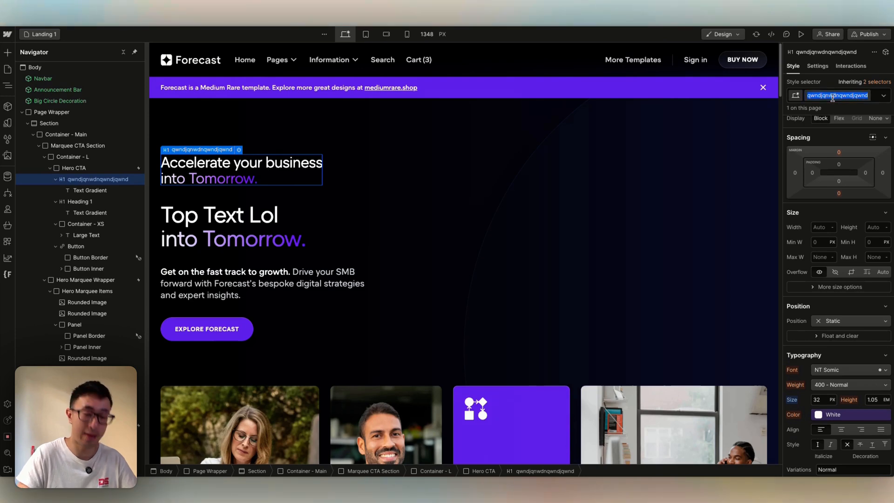
{"action": "type", "text": "h1"}
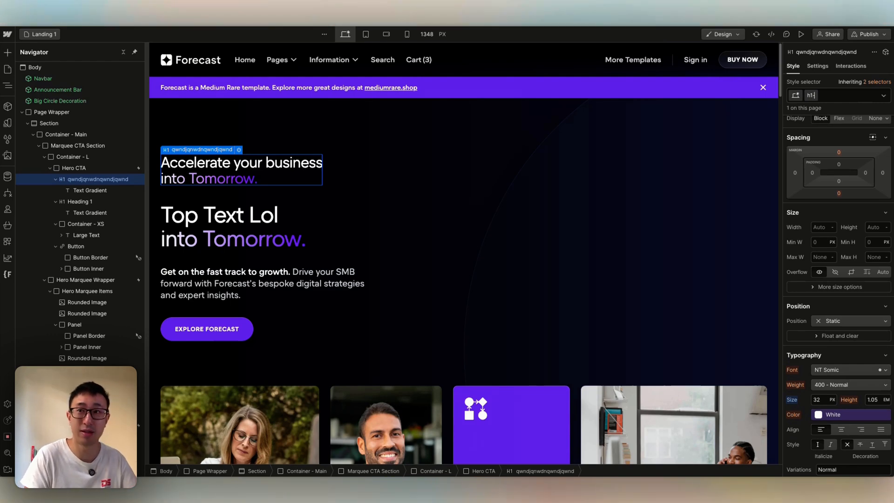
{"action": "type", "text": "-lo"}
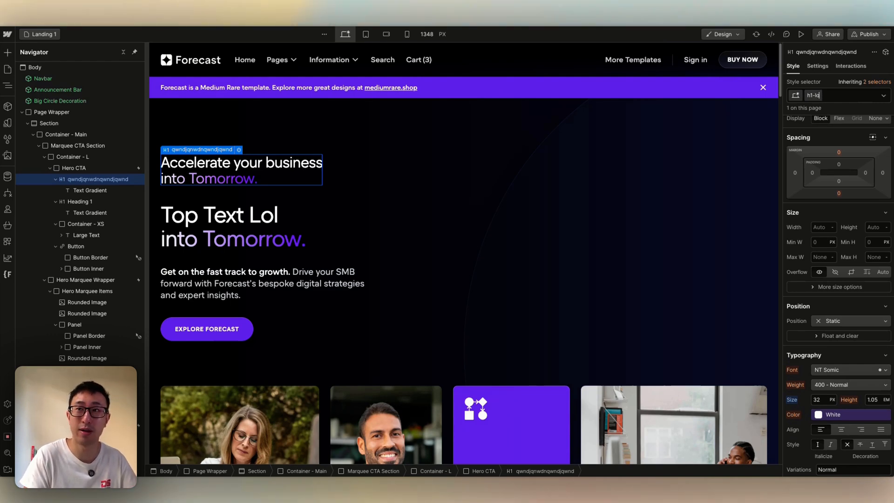
{"action": "type", "text": "l"}
{"action": "key", "text": "Return"}
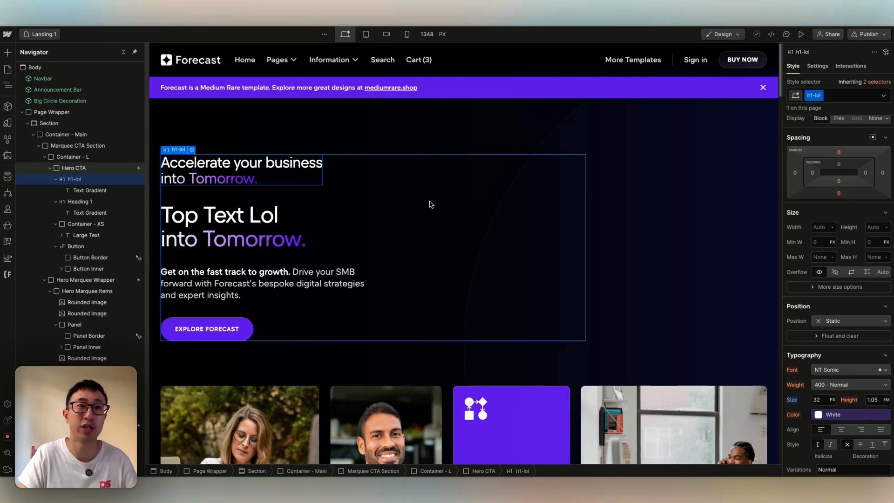
Set the All H1 Headings tag's font size to 72 px from the "Top Text Lol" heading
{"action": "left_click", "coordinate": [223, 233]}
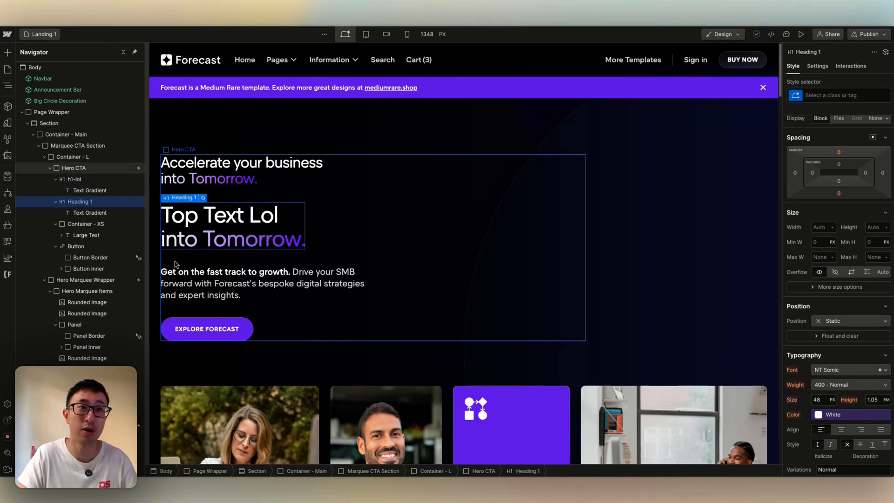
{"action": "left_click", "coordinate": [798, 99]}
{"action": "left_click", "coordinate": [808, 148]}
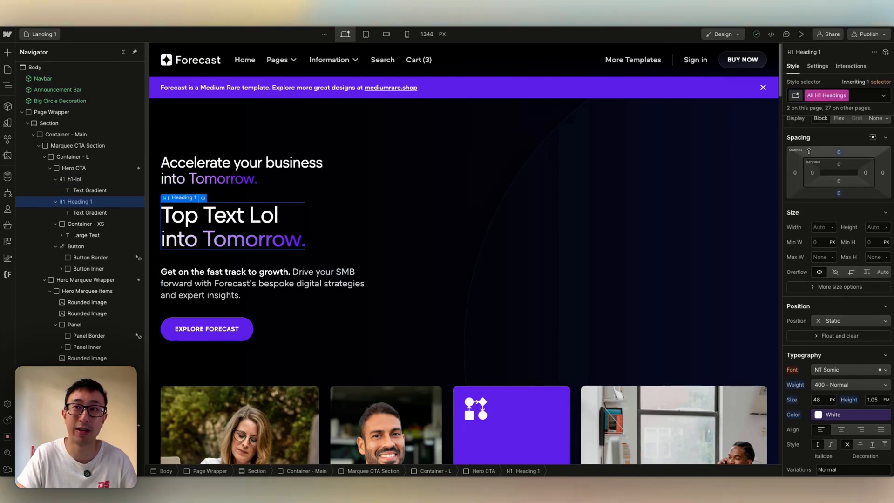
{"action": "left_click", "coordinate": [816, 400]}
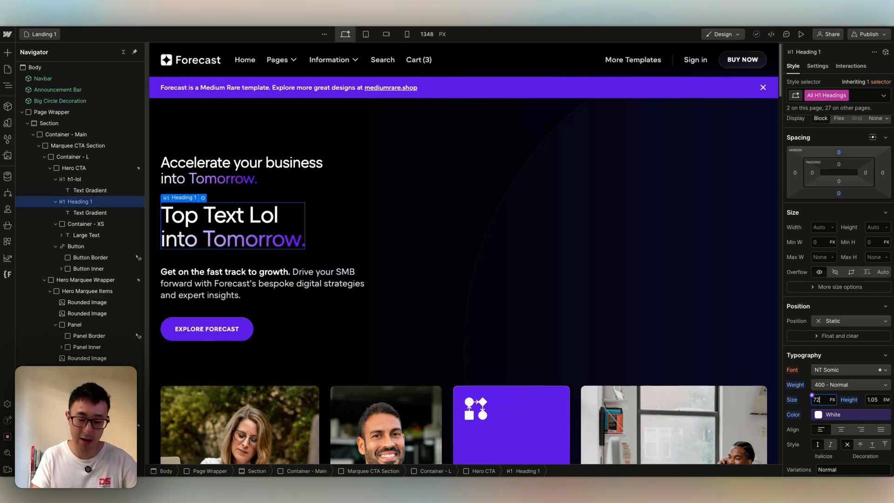
{"action": "key", "text": "Return"}
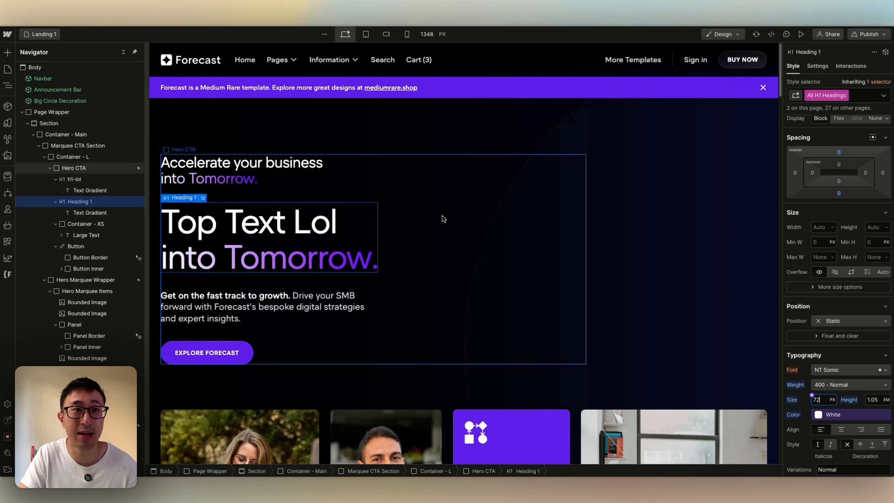
Compare the font size styling of the All H1 Headings tag with that of the h1-lol class
{"action": "left_click", "coordinate": [677, 206]}
{"action": "left_click", "coordinate": [361, 232]}
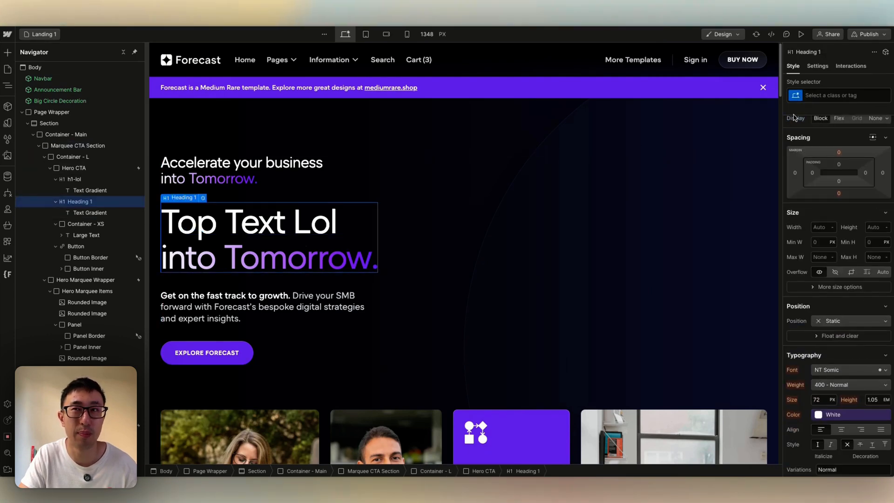
{"action": "left_click", "coordinate": [805, 96]}
{"action": "left_click", "coordinate": [833, 148]}
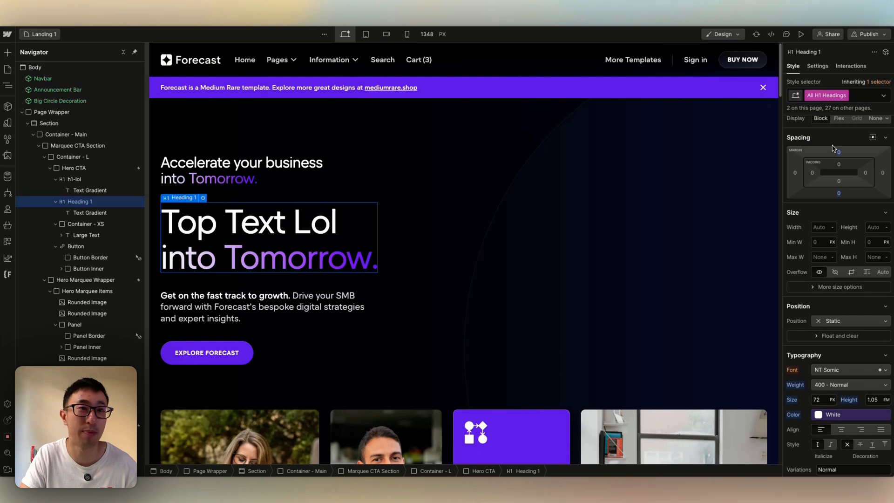
{"action": "left_click", "coordinate": [218, 164]}
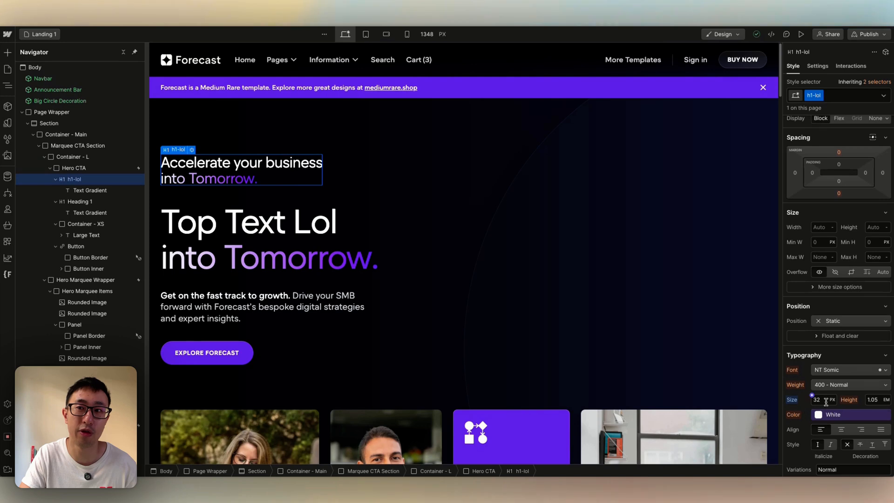
{"action": "left_click", "coordinate": [804, 403]}
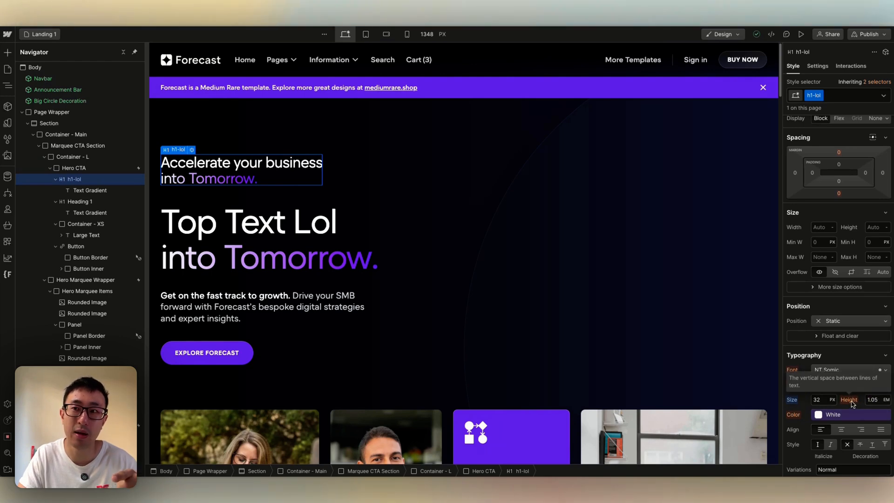
Set the All H1 Headings tag's line height to 2 em from the "Top Text Lol" heading and check both hero headings
{"action": "left_click", "coordinate": [357, 222]}
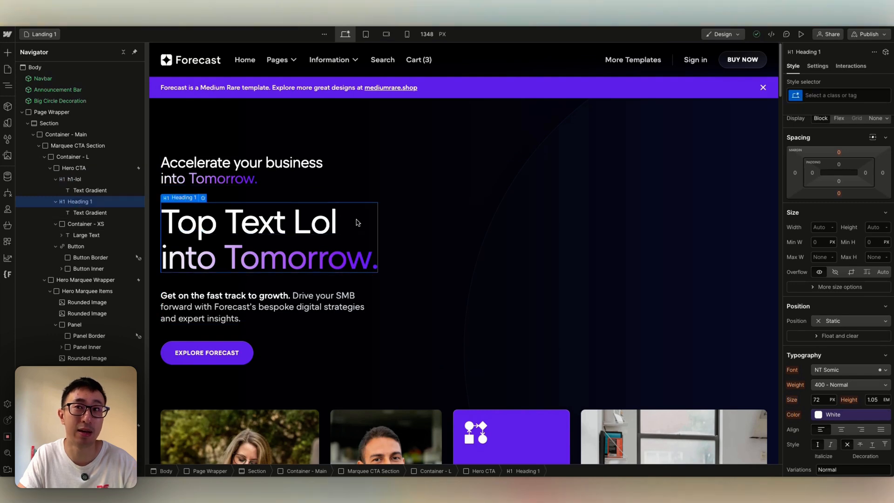
{"action": "left_click", "coordinate": [805, 97]}
{"action": "left_click", "coordinate": [816, 149]}
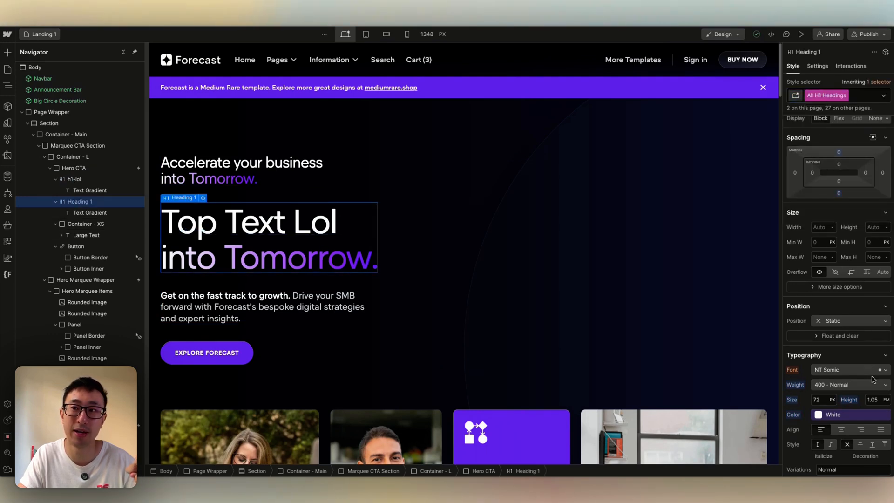
{"action": "left_click", "coordinate": [877, 396]}
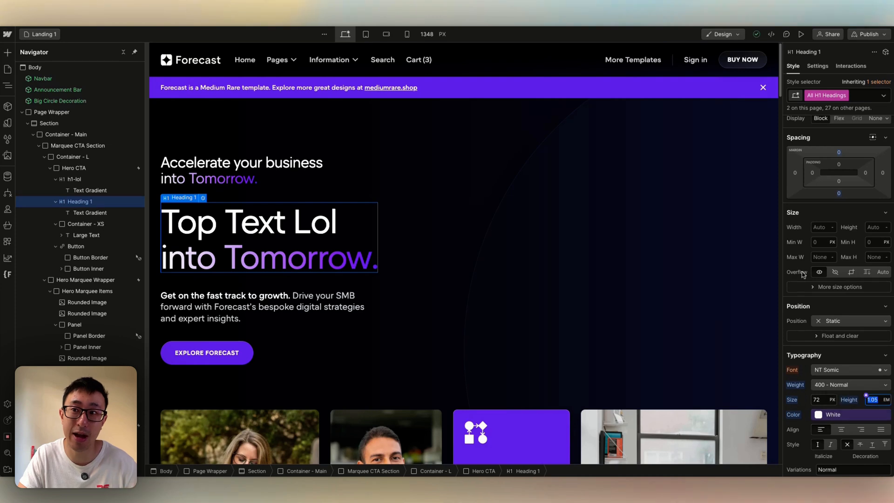
{"action": "type", "text": "2"}
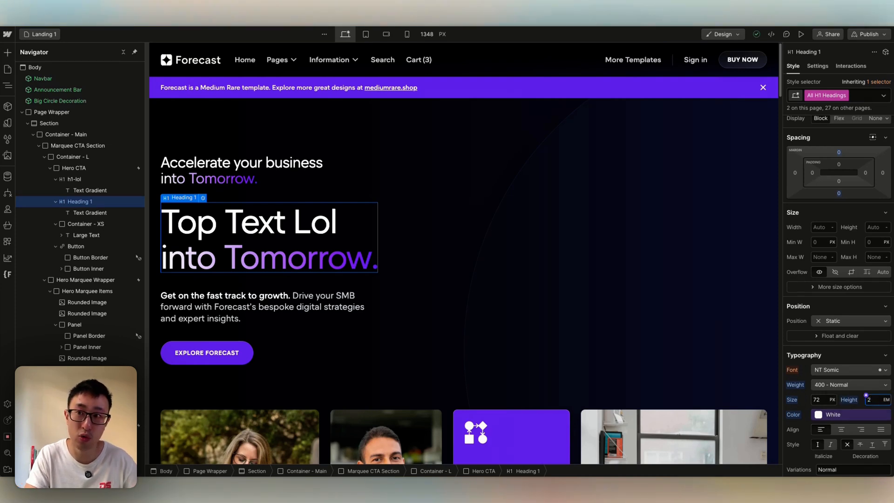
{"action": "key", "text": "Return"}
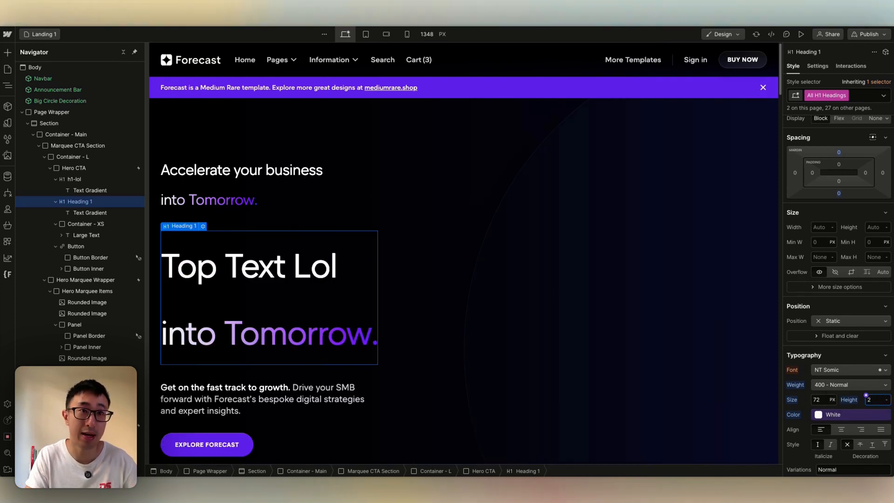
{"action": "left_click", "coordinate": [280, 194]}
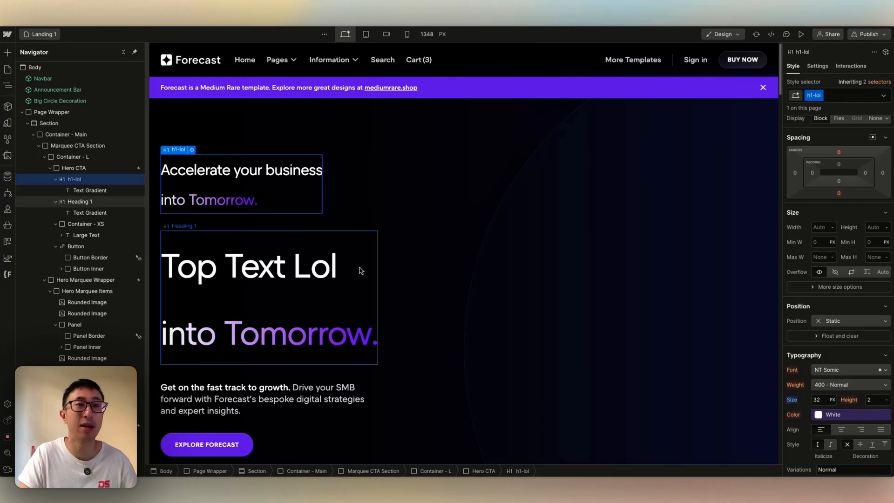
{"action": "left_click", "coordinate": [342, 286]}
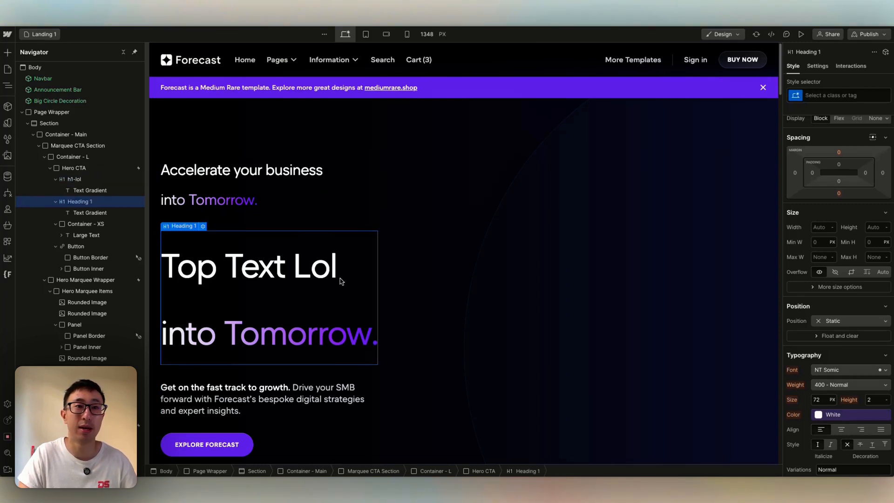
Override the line height with a unitless 1 on the h1-lol class and compare it with the "Top Text Lol" heading
{"action": "left_click", "coordinate": [318, 183]}
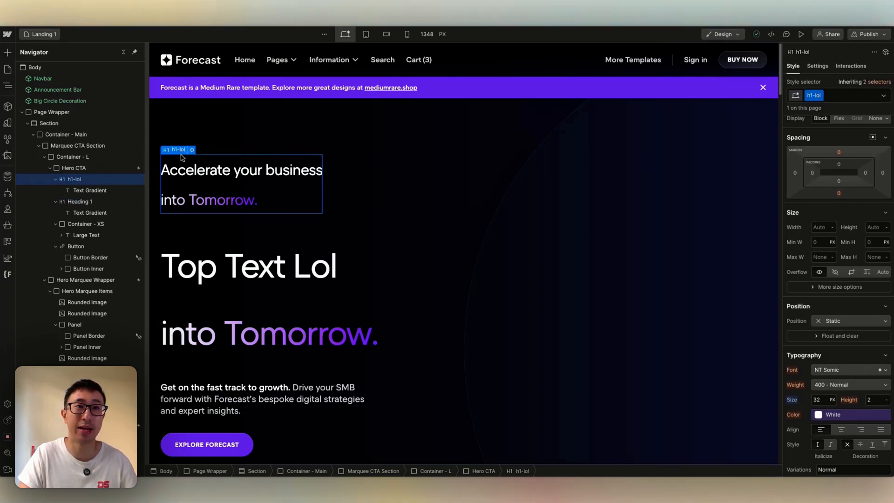
{"action": "left_click", "coordinate": [874, 399]}
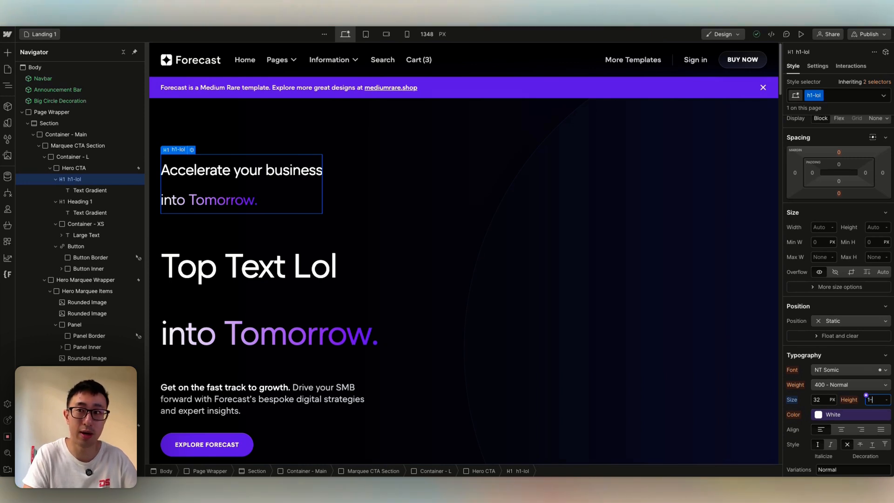
{"action": "key", "text": "Return"}
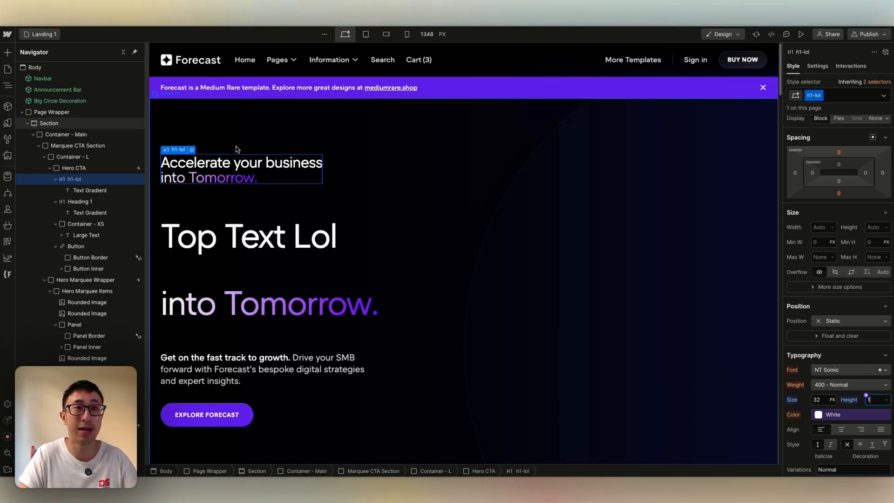
{"action": "left_click", "coordinate": [293, 258]}
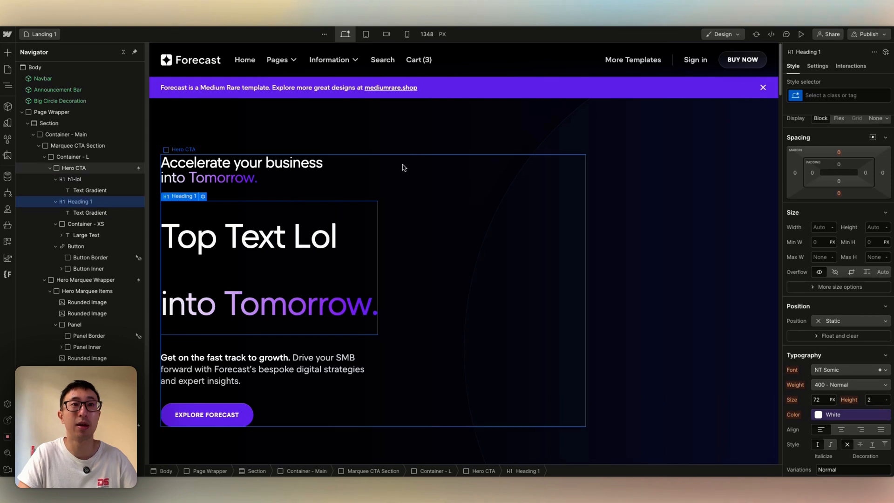
Duplicate the "Top Text Lol" heading in the hero section
{"action": "left_click", "coordinate": [344, 138]}
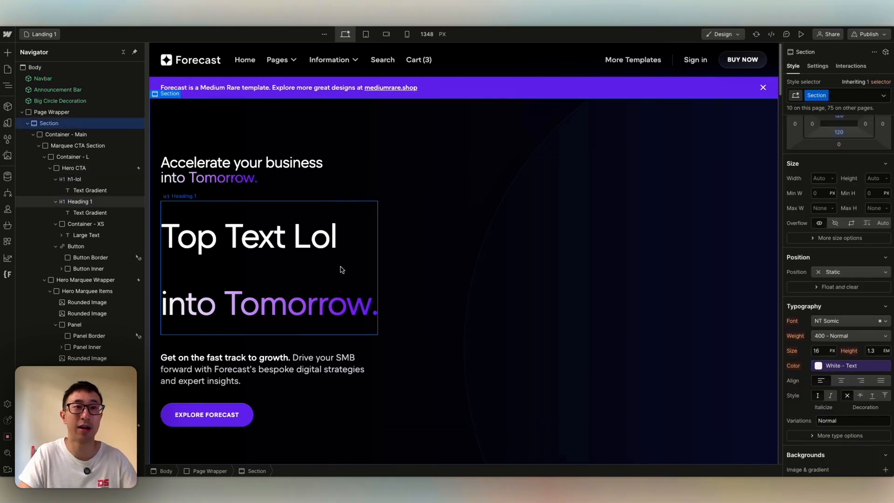
{"action": "left_click", "coordinate": [182, 216]}
{"action": "key", "text": "super+d"}
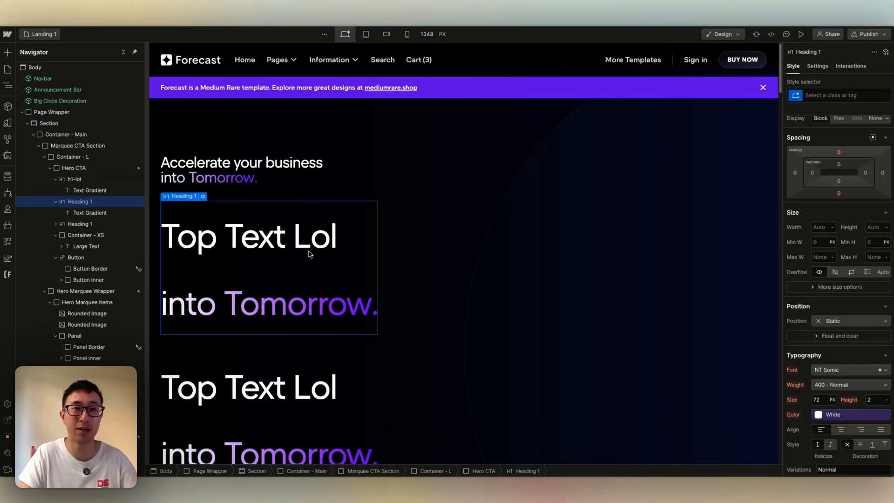
Apply the existing h1-lol class to the first "Top Text Lol" heading and compare it with the "Accelerate your business" heading
{"action": "left_click", "coordinate": [282, 173]}
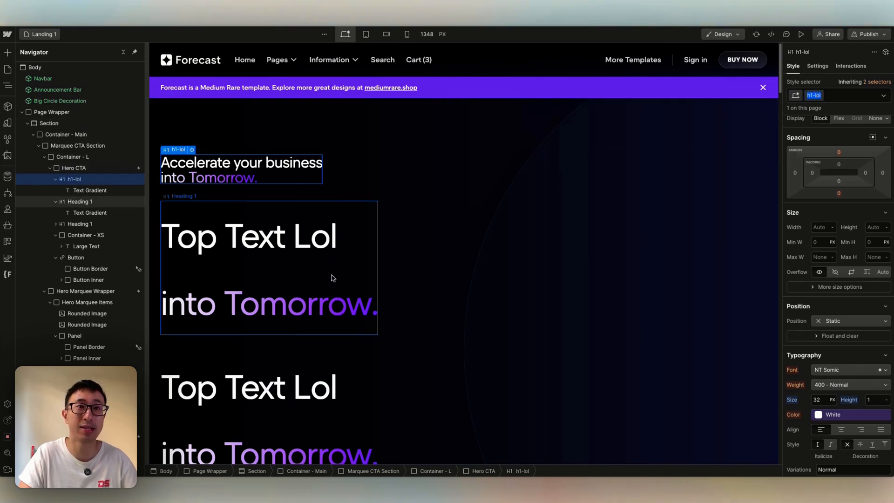
{"action": "left_click", "coordinate": [311, 232]}
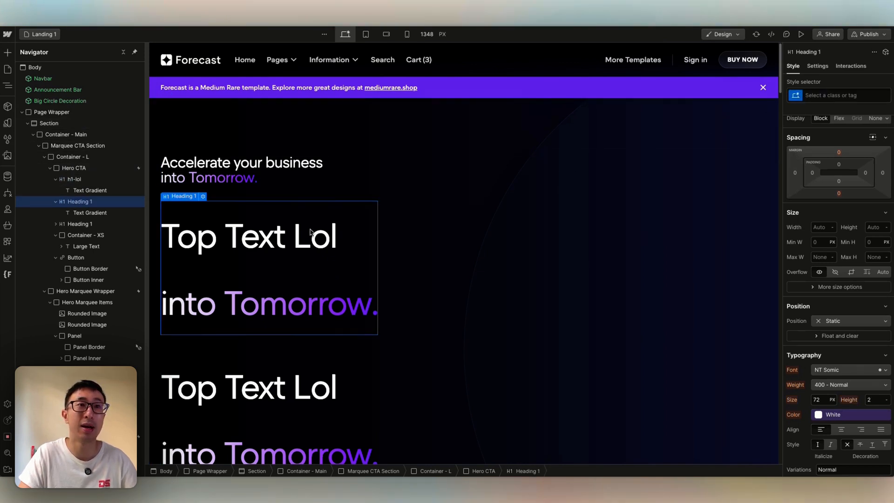
{"action": "left_click", "coordinate": [848, 96]}
{"action": "type", "text": "h1-lol"}
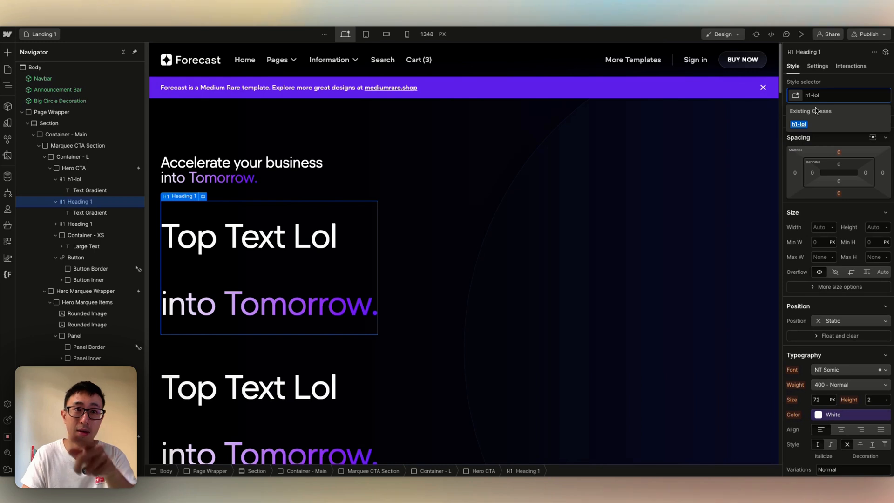
{"action": "key", "text": "Return"}
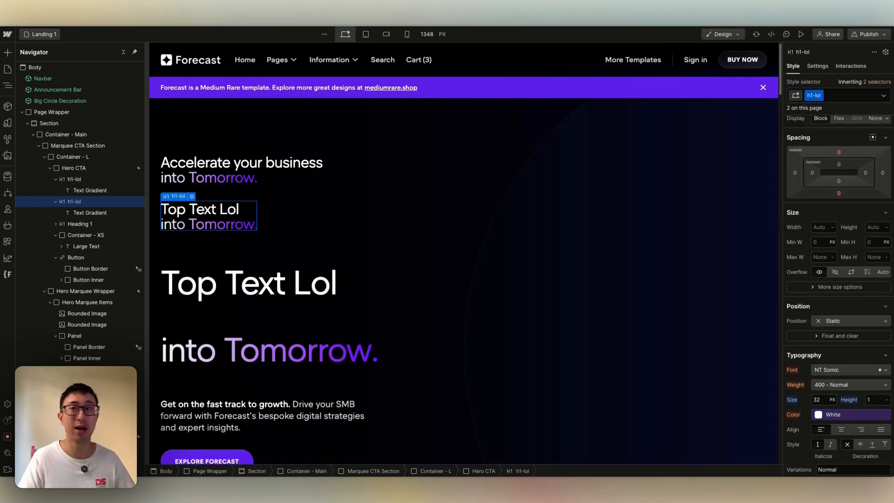
{"action": "left_click", "coordinate": [403, 192]}
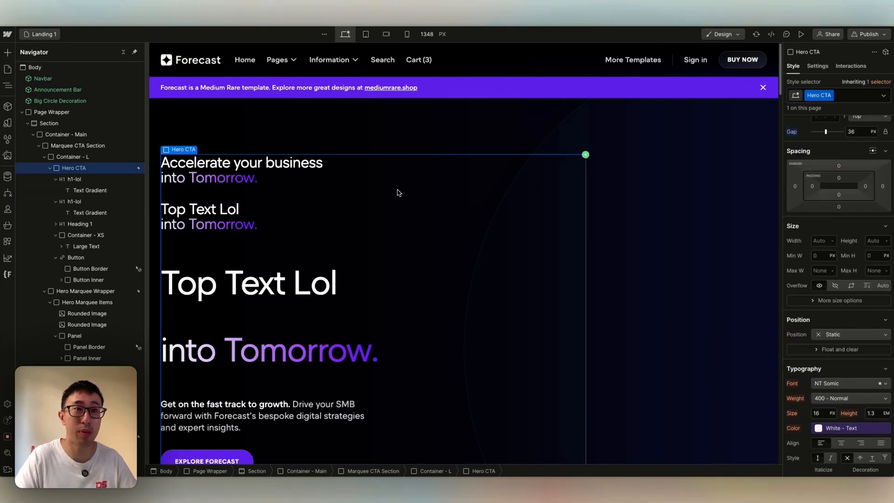
{"action": "left_click", "coordinate": [227, 219]}
{"action": "left_click", "coordinate": [252, 181]}
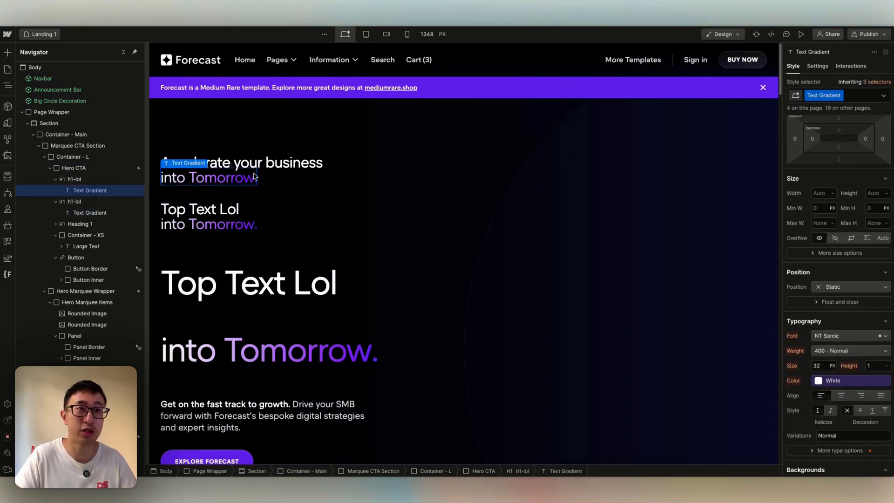
{"action": "left_click", "coordinate": [282, 169]}
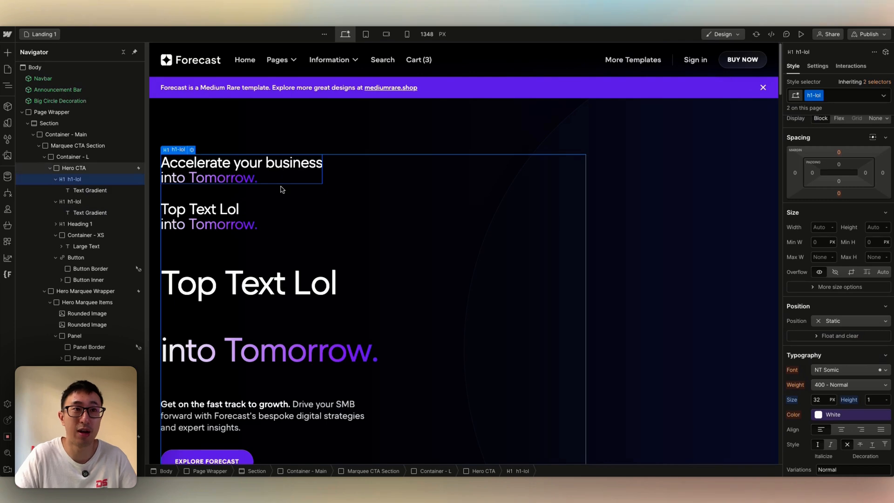
Insert a placeholder image element at the end of the Hero CTA block and dismiss its settings
{"action": "left_click", "coordinate": [311, 190]}
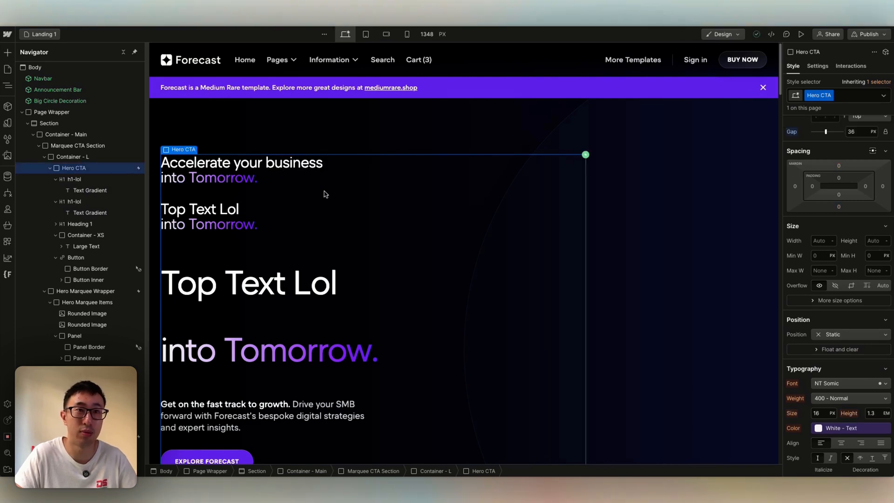
{"action": "key", "text": "super+e"}
{"action": "type", "text": "image"}
{"action": "key", "text": "Return"}
{"action": "scroll", "coordinate": [190, 310], "scroll_direction": "down", "scroll_amount": 5}
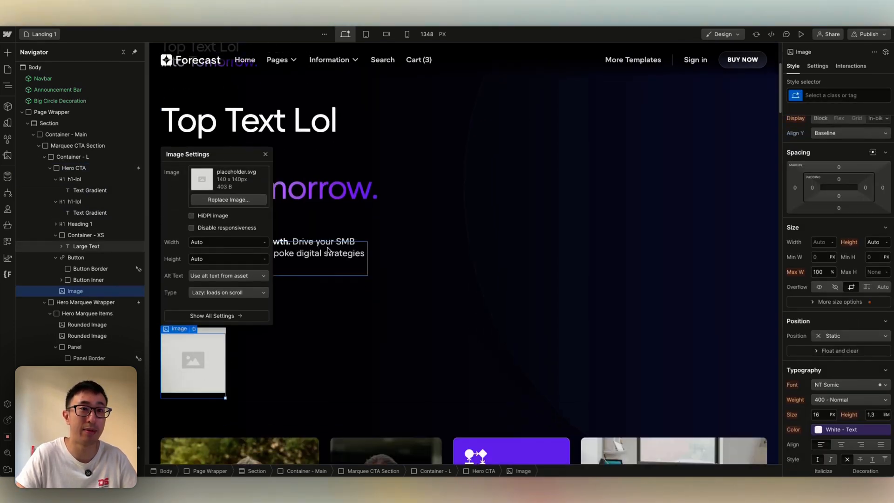
{"action": "left_click", "coordinate": [207, 281]}
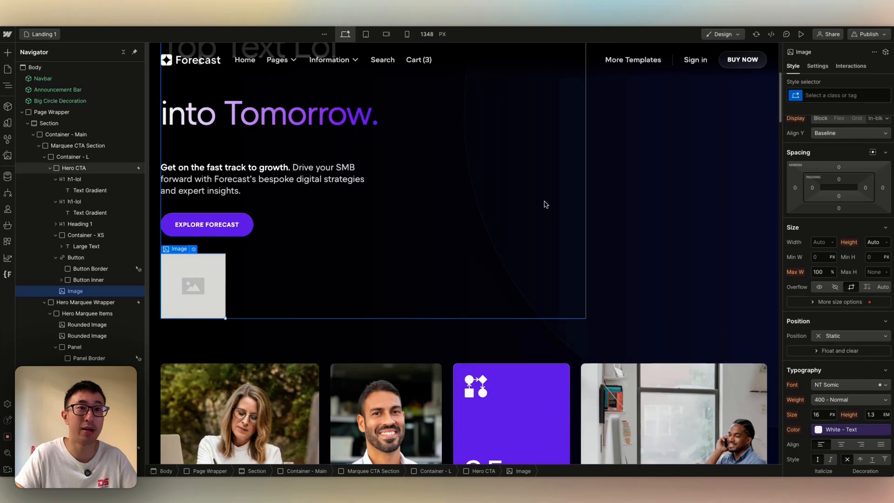
Apply the h1-lol class to the placeholder image and set the class's padding to 46 px on all four sides
{"action": "left_click", "coordinate": [854, 95]}
{"action": "type", "text": "h1-lol"}
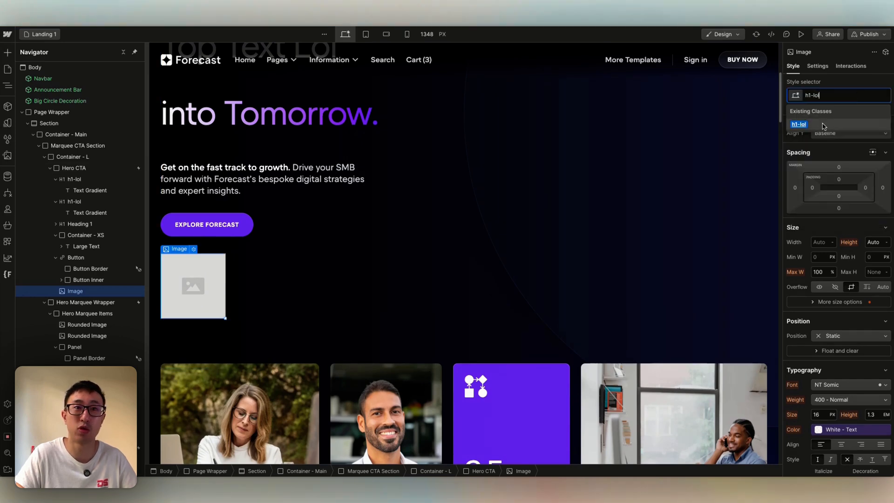
{"action": "left_click", "coordinate": [824, 125]}
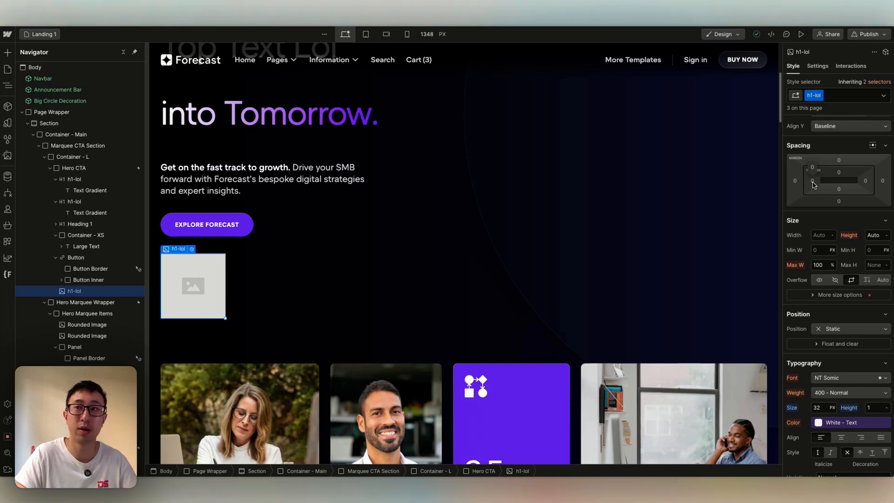
{"action": "left_click_drag", "start_coordinate": [813, 184], "coordinate": [836, 191]}
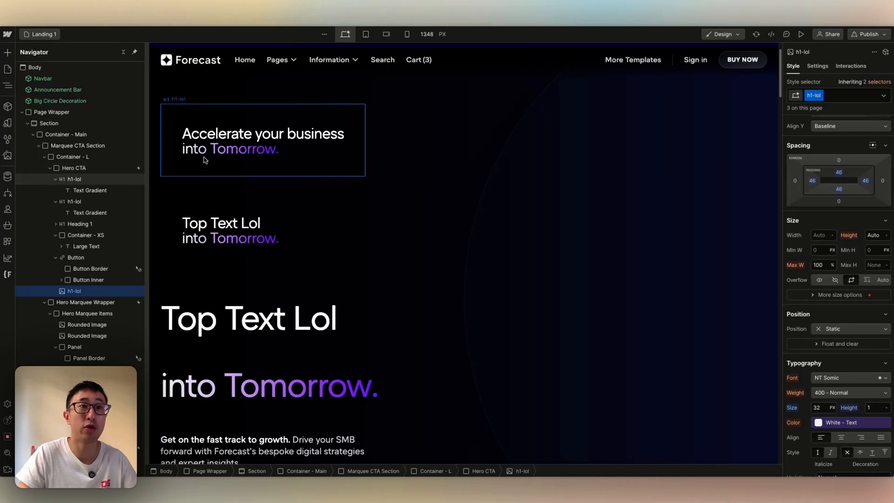
Compare the h1-lol class's padding on the two hero headings and the placeholder image
{"action": "left_click", "coordinate": [194, 166]}
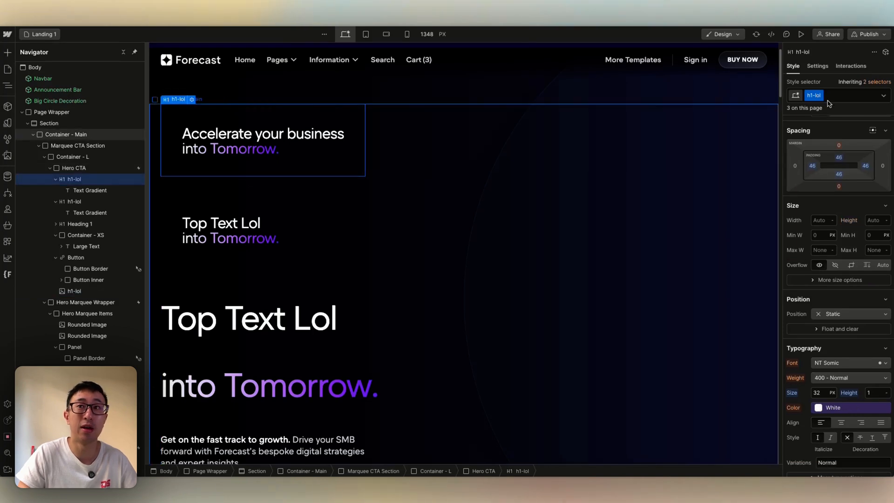
{"action": "left_click", "coordinate": [285, 234]}
{"action": "scroll", "coordinate": [280, 279], "scroll_direction": "down", "scroll_amount": 4}
{"action": "left_click", "coordinate": [245, 376]}
{"action": "scroll", "coordinate": [273, 307], "scroll_direction": "up", "scroll_amount": 4}
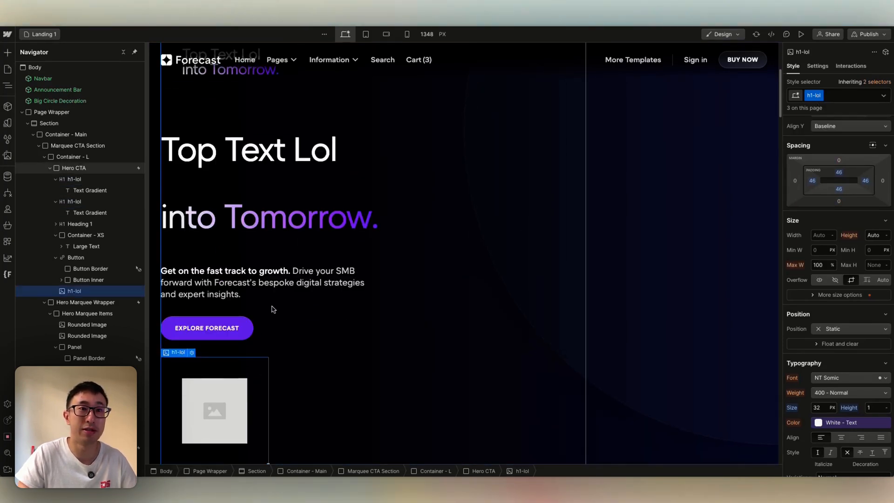
{"action": "scroll", "coordinate": [351, 273], "scroll_direction": "down", "scroll_amount": 5}
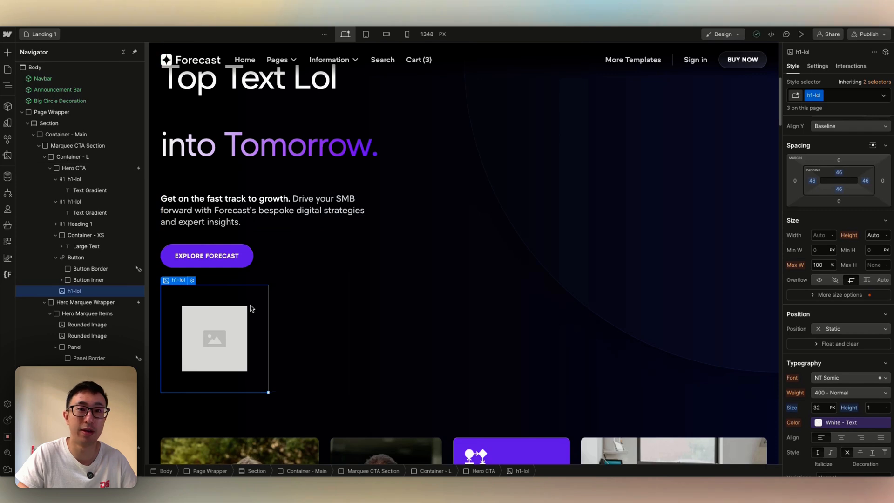
{"action": "scroll", "coordinate": [330, 278], "scroll_direction": "down", "scroll_amount": 1}
{"action": "scroll", "coordinate": [347, 274], "scroll_direction": "up", "scroll_amount": 6}
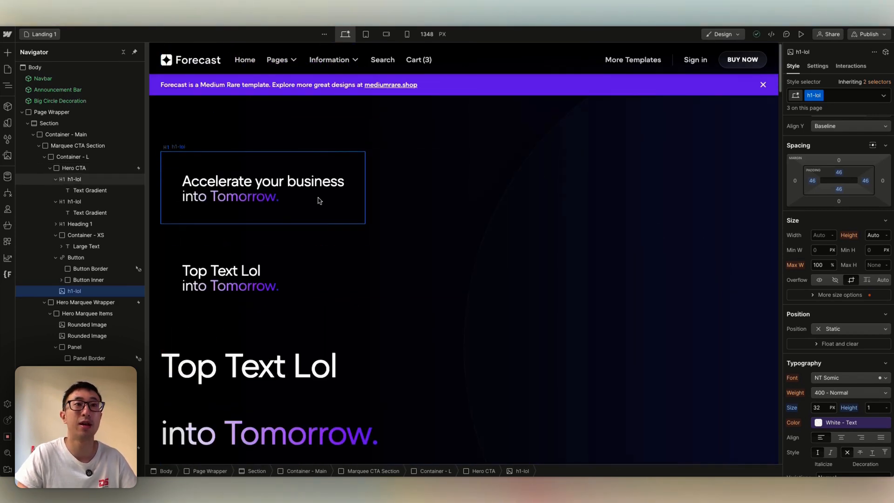
{"action": "left_click", "coordinate": [298, 191]}
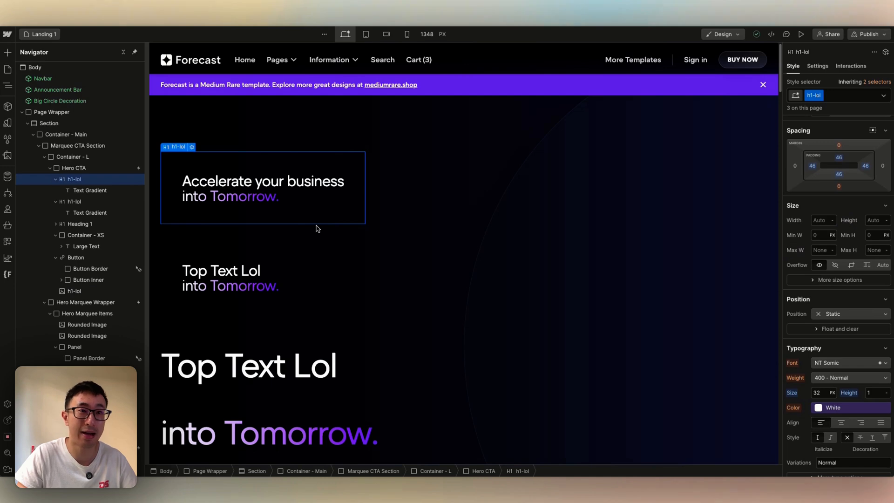
{"action": "scroll", "coordinate": [315, 228], "scroll_direction": "down", "scroll_amount": 8}
Delete the placeholder image from the Hero CTA block
{"action": "left_click", "coordinate": [253, 285]}
{"action": "scroll", "coordinate": [435, 305], "scroll_direction": "down", "scroll_amount": 8}
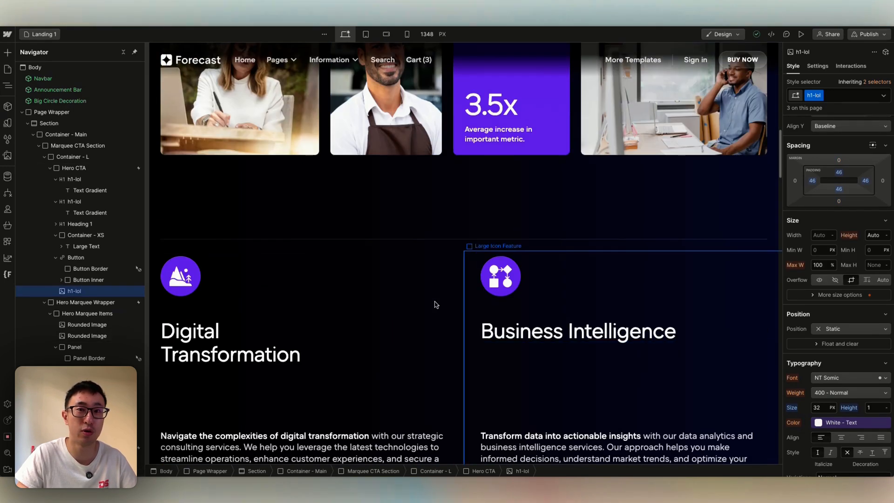
{"action": "scroll", "coordinate": [361, 254], "scroll_direction": "up", "scroll_amount": 10}
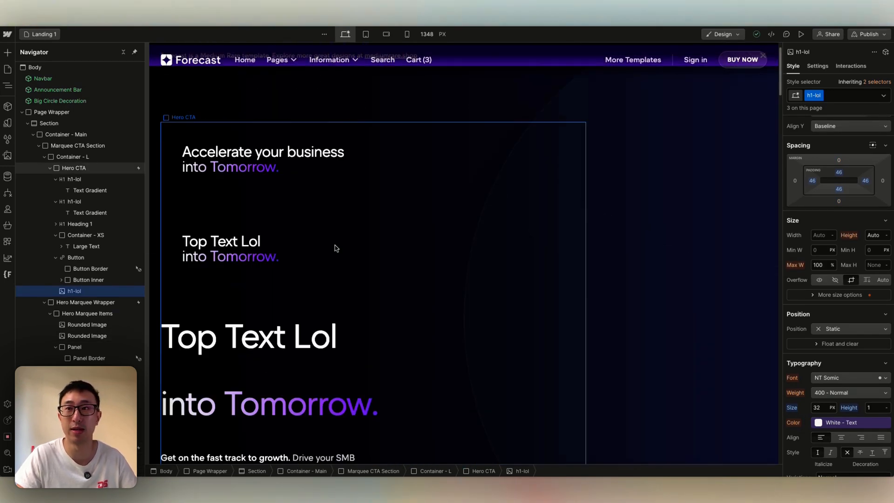
{"action": "scroll", "coordinate": [335, 249], "scroll_direction": "down", "scroll_amount": 5}
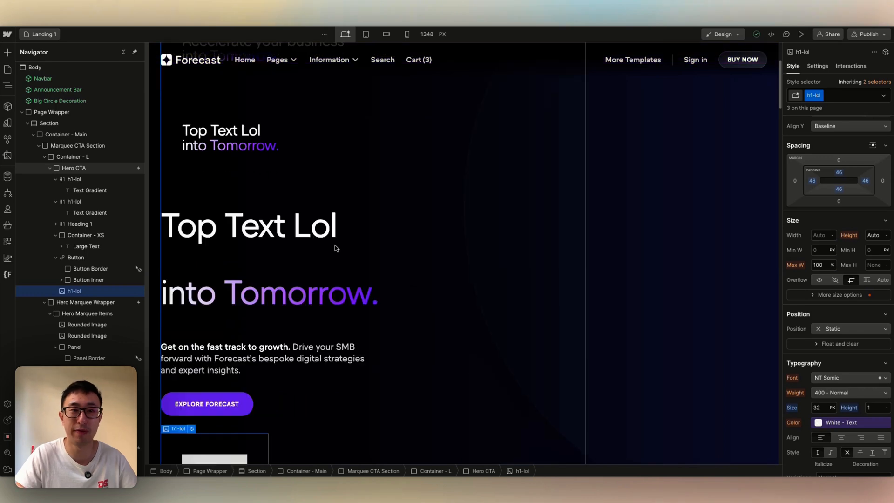
{"action": "key", "text": "Delete"}
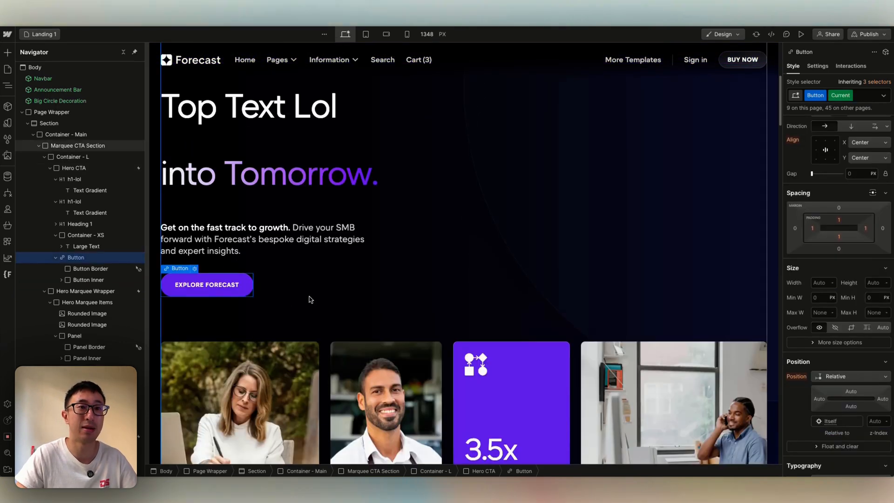
Reset the h1-lol class's padding on all four sides, and try a 54 px left padding before undoing it
{"action": "scroll", "coordinate": [310, 299], "scroll_direction": "up", "scroll_amount": 4}
{"action": "left_click", "coordinate": [281, 133]}
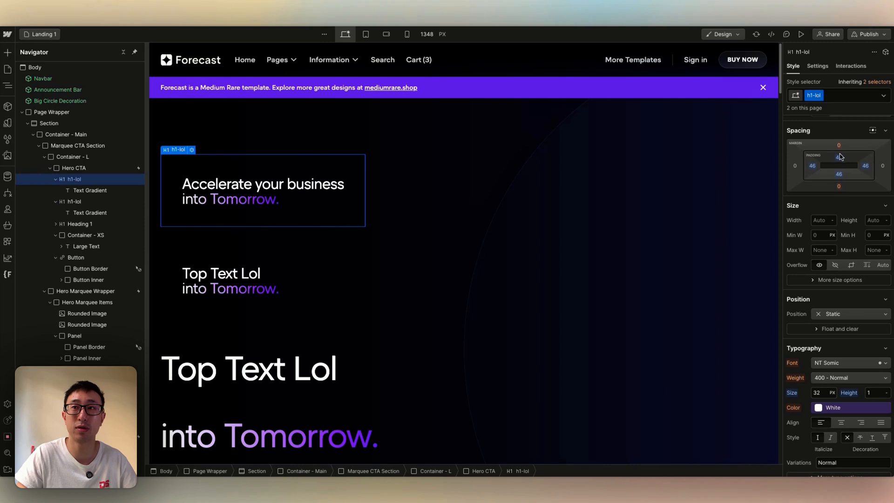
{"action": "left_click_drag", "start_coordinate": [840, 157], "coordinate": [841, 161]}
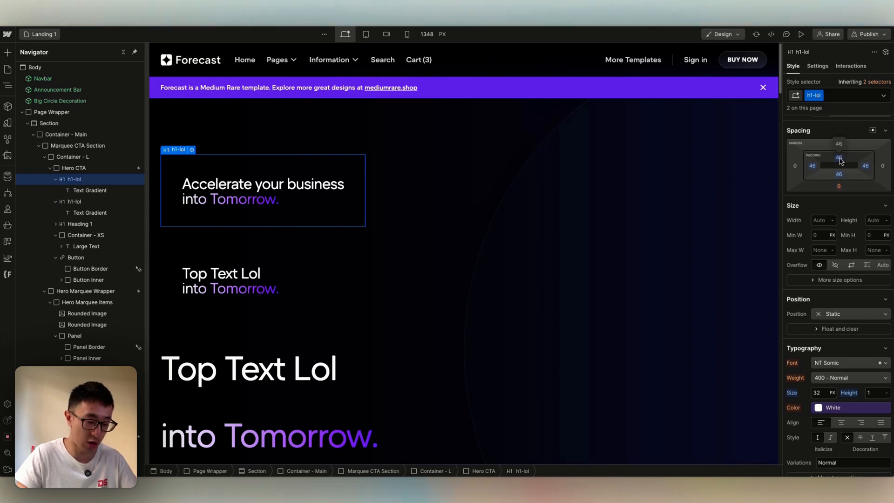
{"action": "left_click", "coordinate": [840, 161], "text": "alt"}
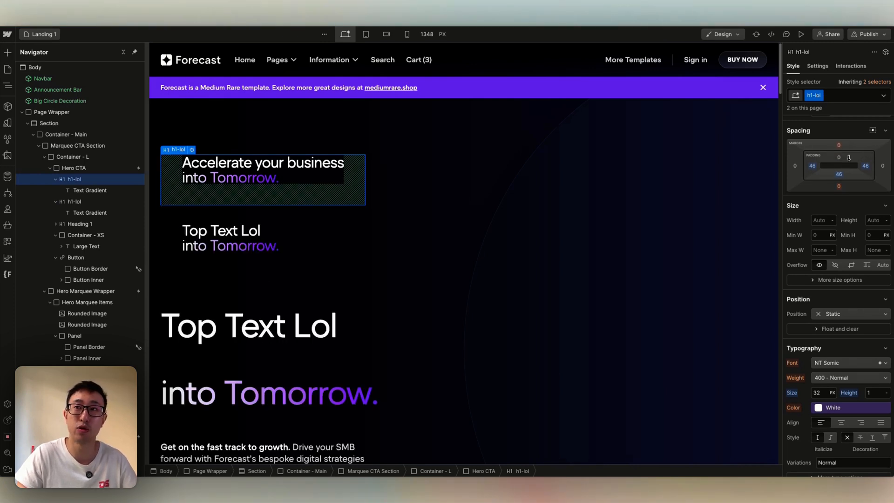
{"action": "left_click", "coordinate": [812, 166]}
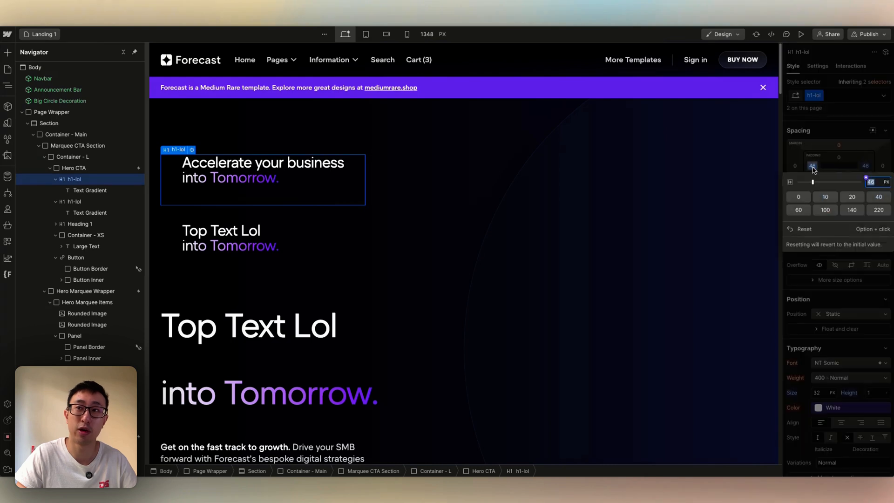
{"action": "left_click", "coordinate": [800, 229]}
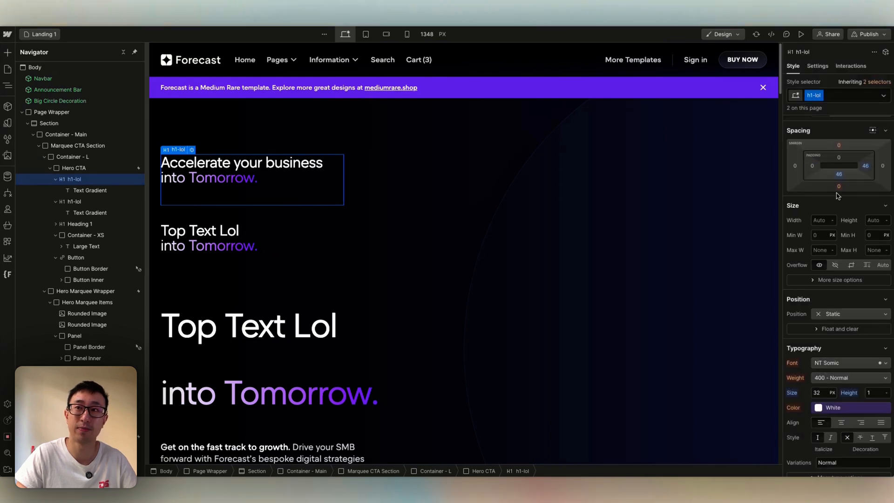
{"action": "left_click", "coordinate": [866, 166], "text": "alt"}
{"action": "left_click", "coordinate": [838, 174], "text": "alt"}
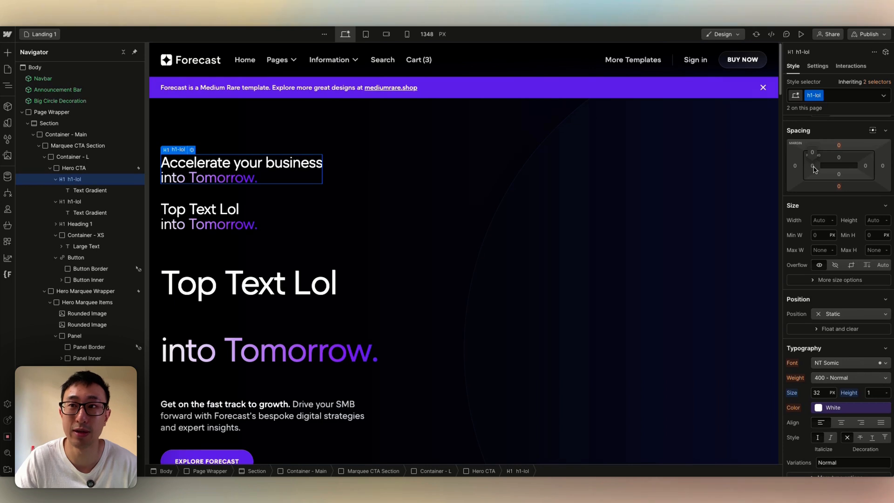
{"action": "left_click_drag", "start_coordinate": [814, 169], "coordinate": [835, 169]}
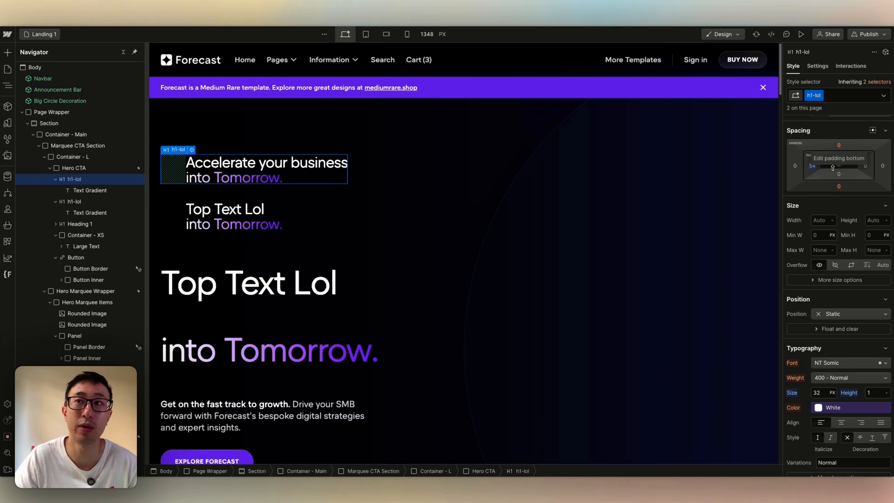
{"action": "key", "text": "ctrl+z"}
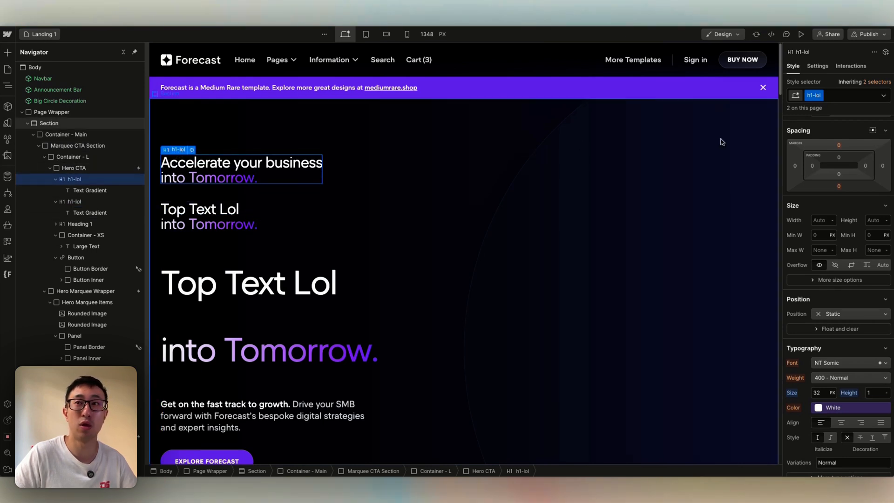
Create a combo class named "red" on the "Accelerate your business" heading's h1-lol class
{"action": "left_click", "coordinate": [841, 96]}
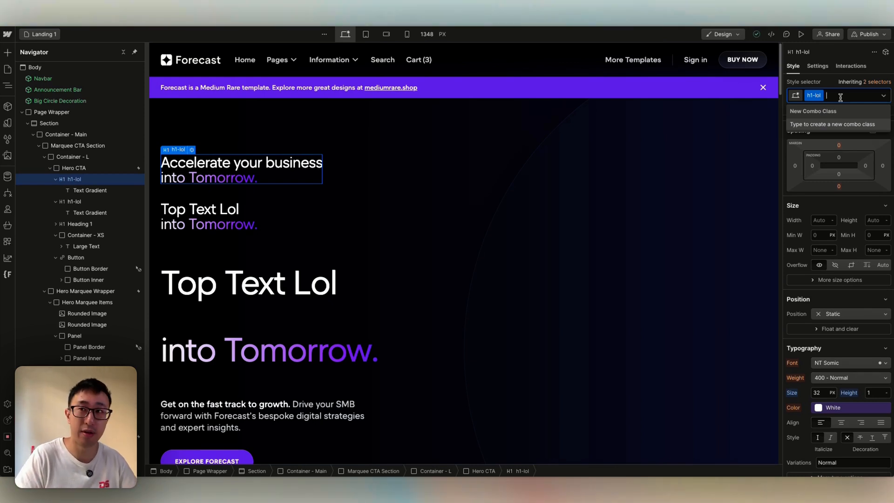
{"action": "type", "text": "red"}
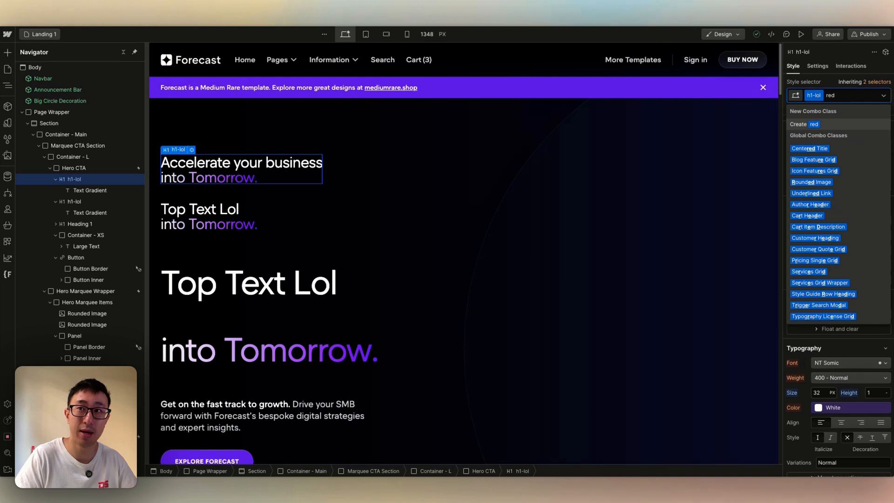
{"action": "key", "text": "Return"}
{"action": "scroll", "coordinate": [845, 311], "scroll_direction": "down", "scroll_amount": 1}
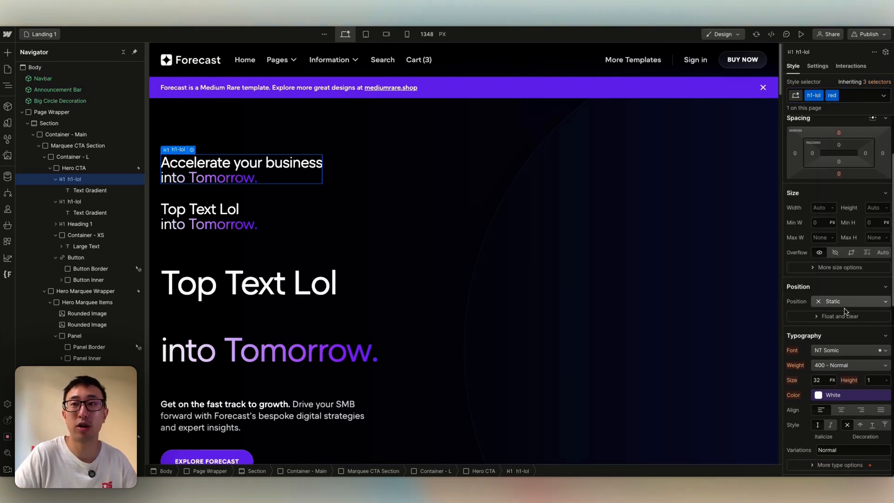
Unlink the White variable from the red combo class's text color and set the color to ff0000
{"action": "scroll", "coordinate": [838, 321], "scroll_direction": "down", "scroll_amount": 3}
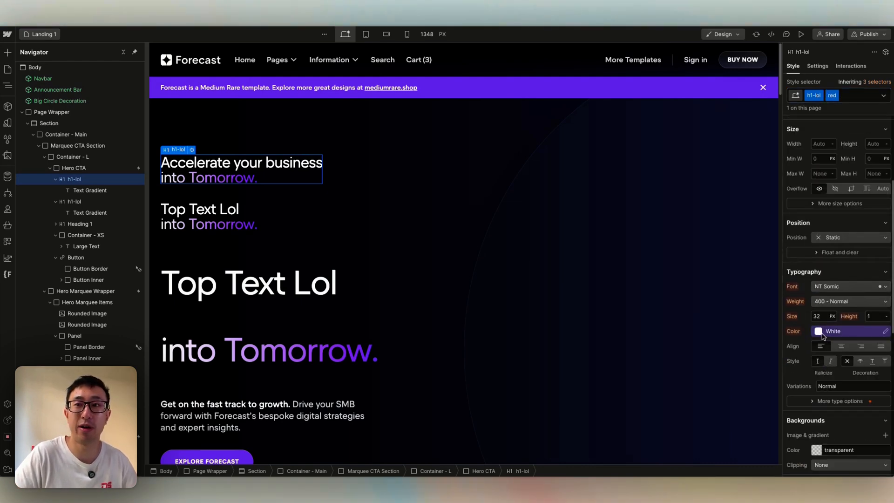
{"action": "left_click", "coordinate": [822, 333]}
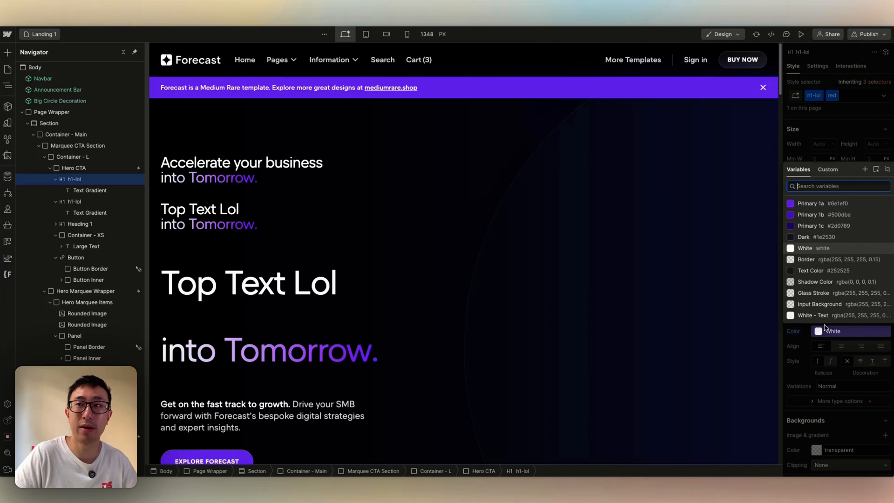
{"action": "left_click", "coordinate": [887, 170]}
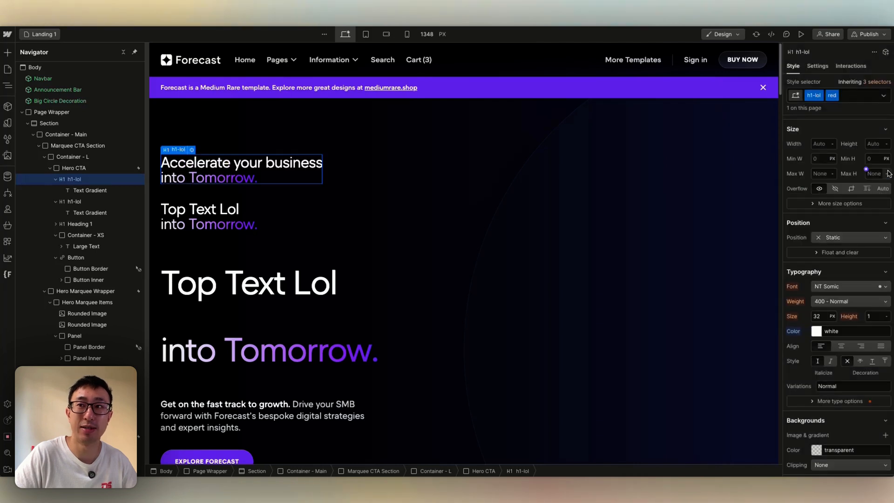
{"action": "left_click", "coordinate": [819, 332]}
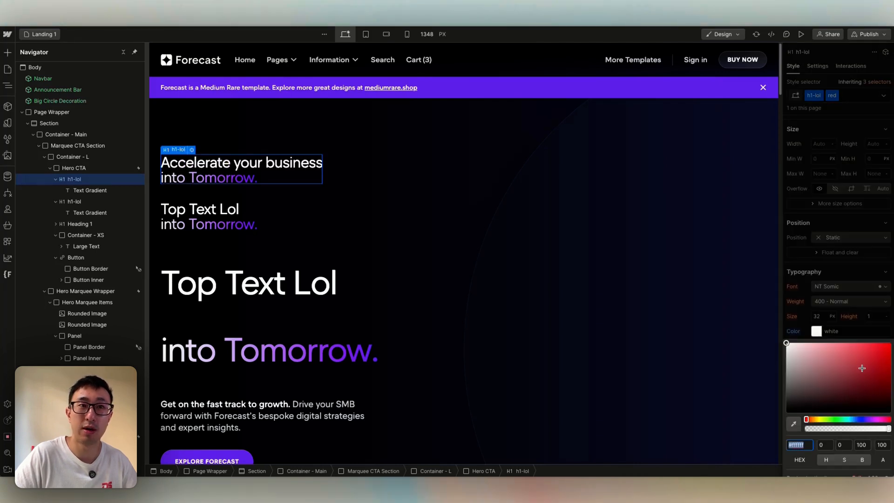
{"action": "type", "text": "ff0000"}
{"action": "key", "text": "Escape"}
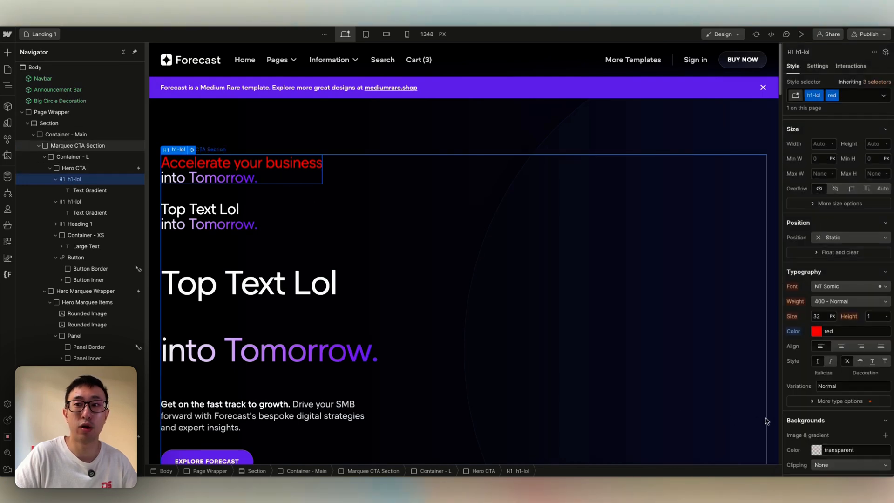
Set the red combo class's background color to the White variable and deselect the heading
{"action": "scroll", "coordinate": [815, 426], "scroll_direction": "down", "scroll_amount": 1}
{"action": "left_click", "coordinate": [815, 430]}
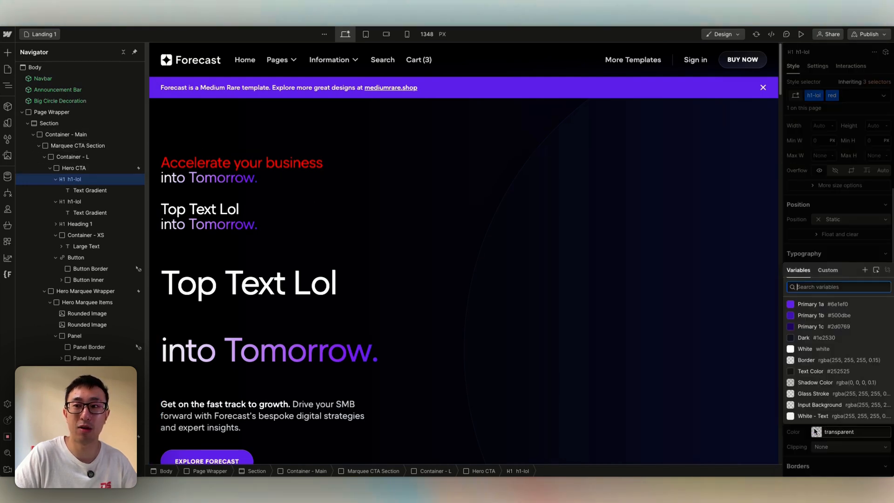
{"action": "left_click", "coordinate": [814, 349]}
{"action": "left_click", "coordinate": [652, 347]}
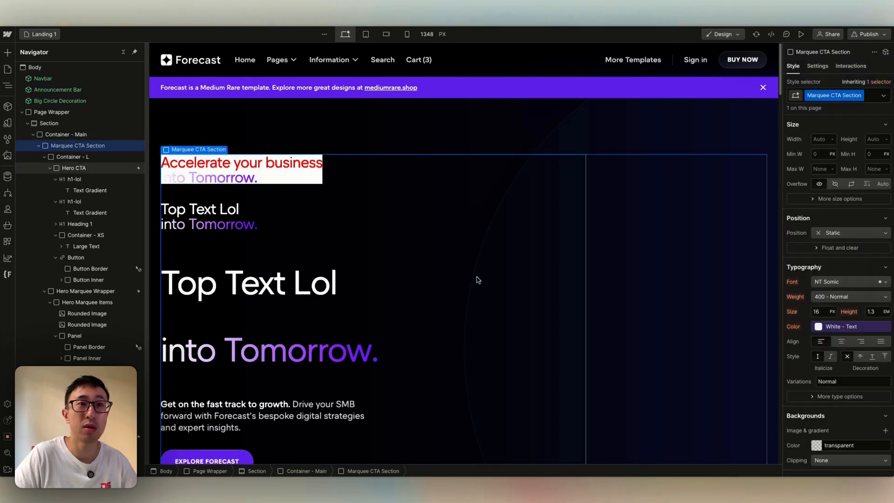
Compare the red combo class's typography and background styles with the All H1 Headings tag and the h1-lol class on the other hero headings
{"action": "left_click", "coordinate": [289, 171]}
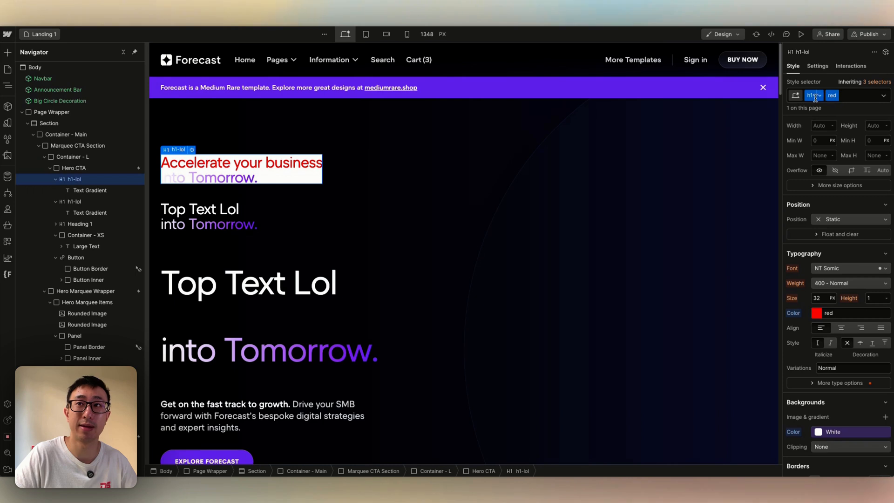
{"action": "scroll", "coordinate": [813, 288], "scroll_direction": "down", "scroll_amount": 2}
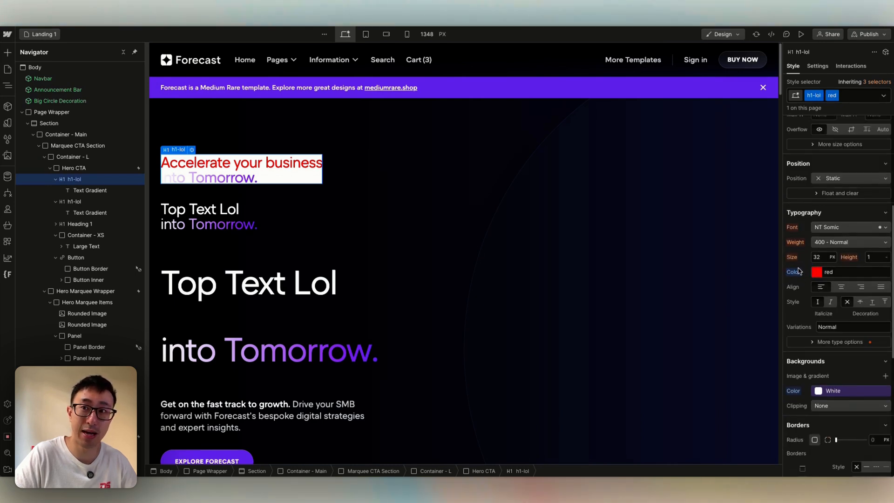
{"action": "scroll", "coordinate": [809, 298], "scroll_direction": "down", "scroll_amount": 5}
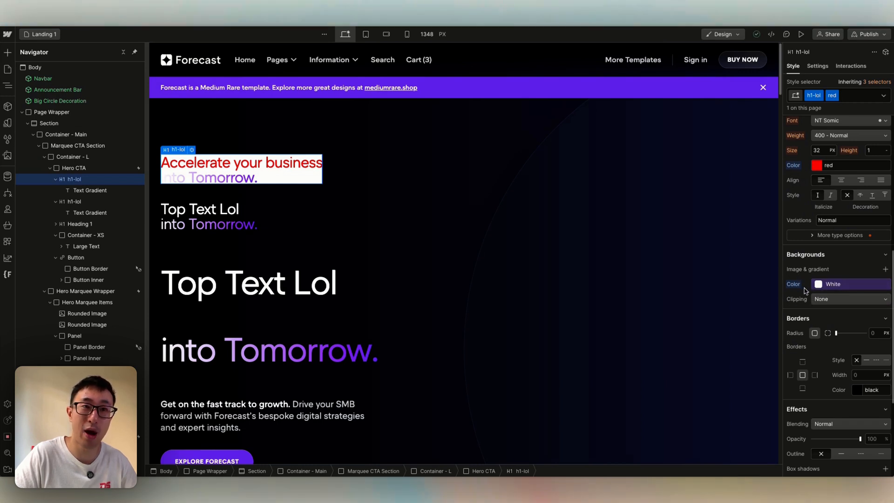
{"action": "left_click", "coordinate": [335, 296]}
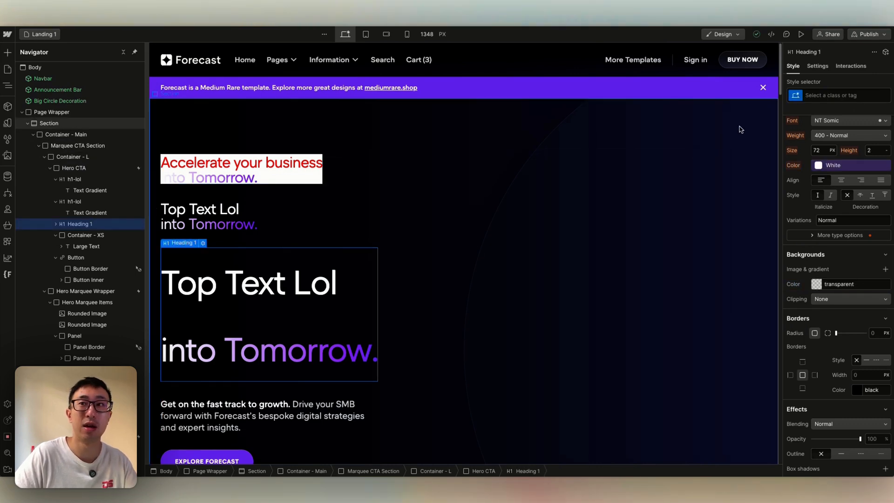
{"action": "left_click", "coordinate": [805, 96]}
{"action": "left_click", "coordinate": [815, 147]}
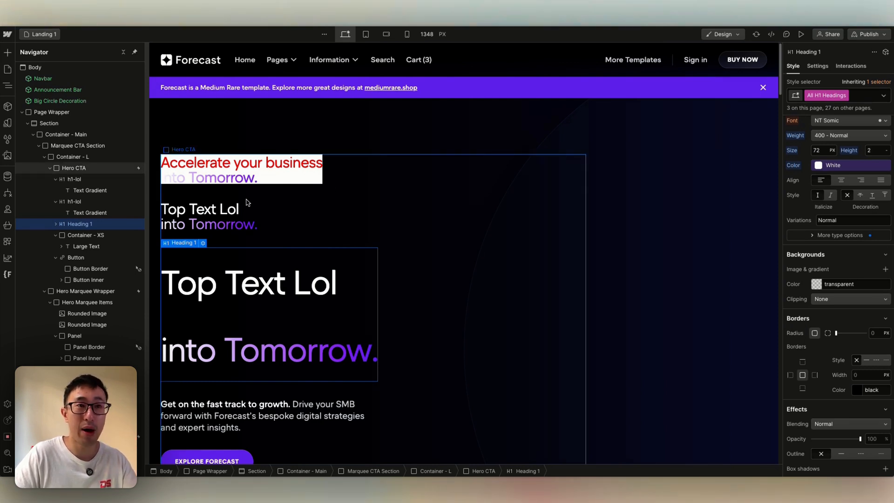
{"action": "left_click", "coordinate": [201, 217]}
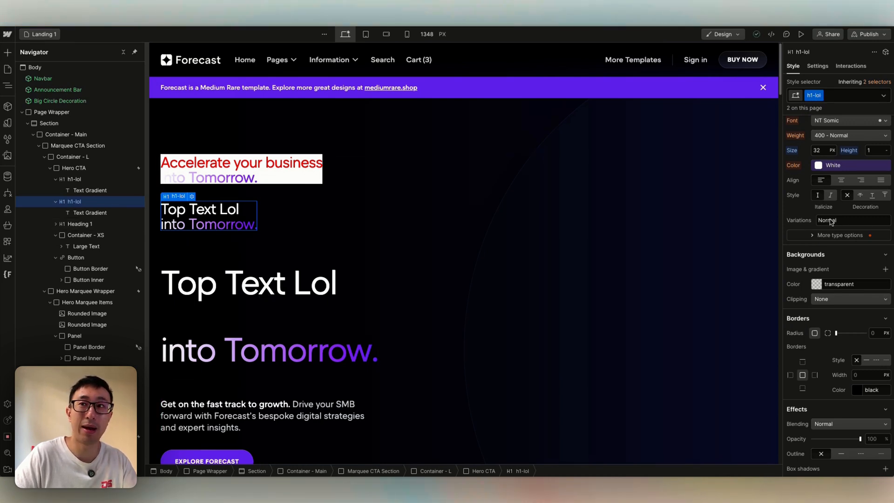
{"action": "scroll", "coordinate": [834, 223], "scroll_direction": "up", "scroll_amount": 2}
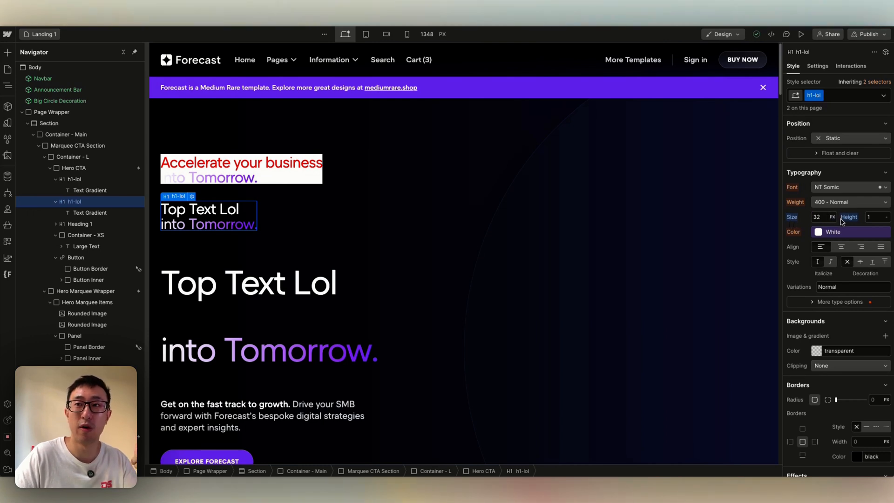
Review which typography and background properties the "Accelerate your business" heading inherits and which its red combo class overrides
{"action": "left_click", "coordinate": [320, 179]}
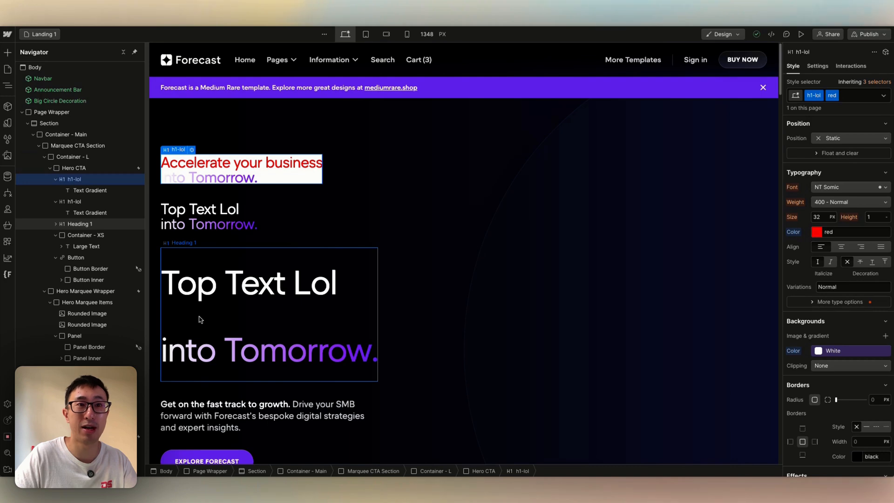
{"action": "scroll", "coordinate": [860, 219], "scroll_direction": "up", "scroll_amount": 3}
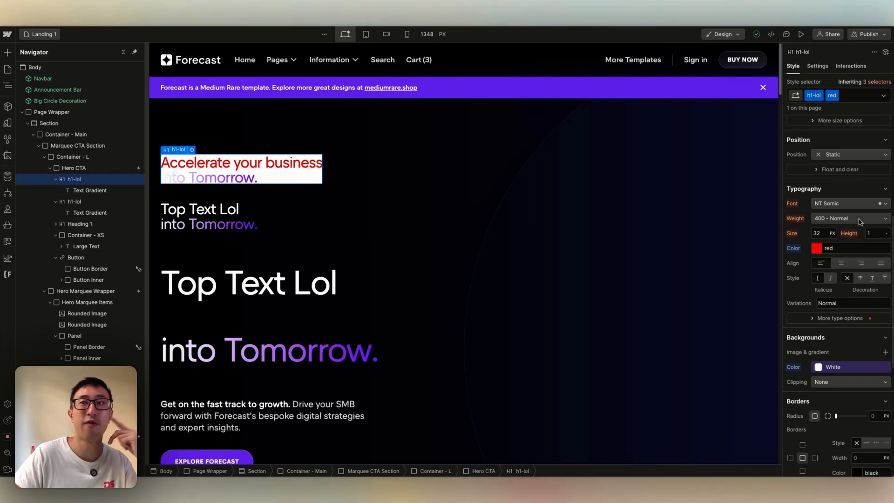
{"action": "scroll", "coordinate": [861, 222], "scroll_direction": "down", "scroll_amount": 3}
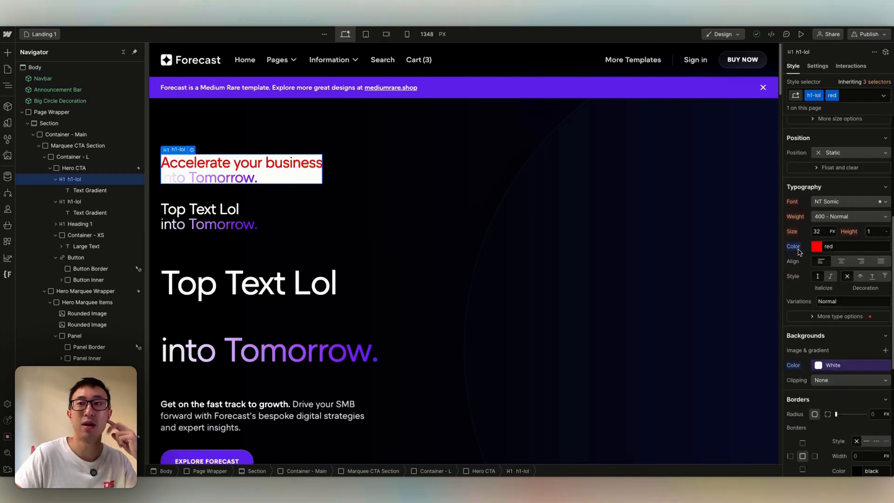
{"action": "scroll", "coordinate": [818, 251], "scroll_direction": "down", "scroll_amount": 2}
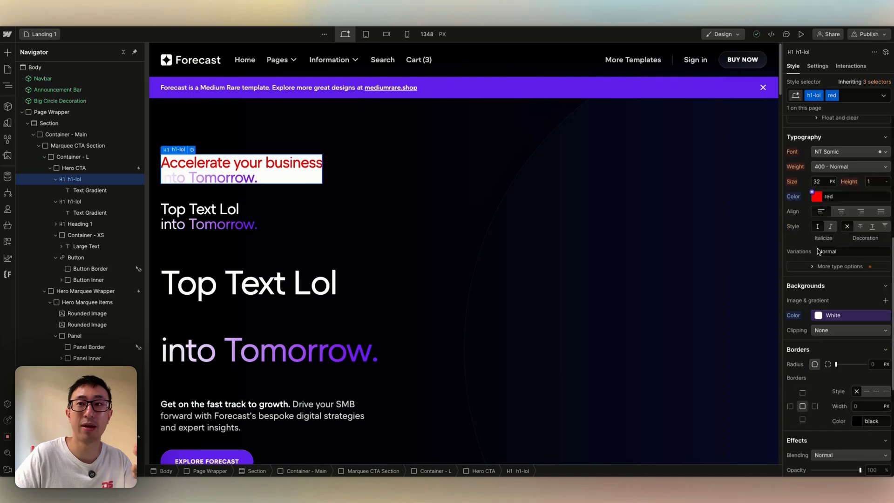
{"action": "scroll", "coordinate": [829, 261], "scroll_direction": "down", "scroll_amount": 1}
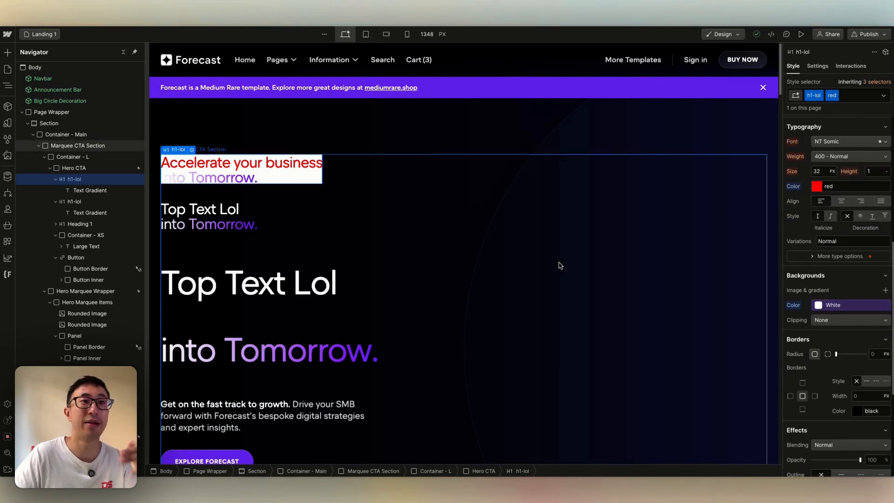
{"action": "scroll", "coordinate": [560, 265], "scroll_direction": "down", "scroll_amount": 2}
{"action": "left_click", "coordinate": [652, 257]}
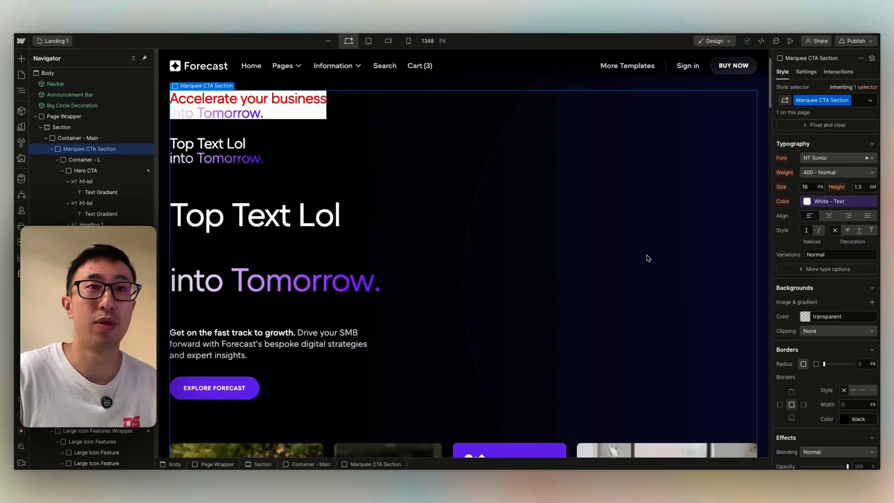
Check the interactions of the Marquee CTA Section, the Large Text paragraph and the Explore Forecast button's inner block
{"action": "scroll", "coordinate": [653, 259], "scroll_direction": "up", "scroll_amount": 2}
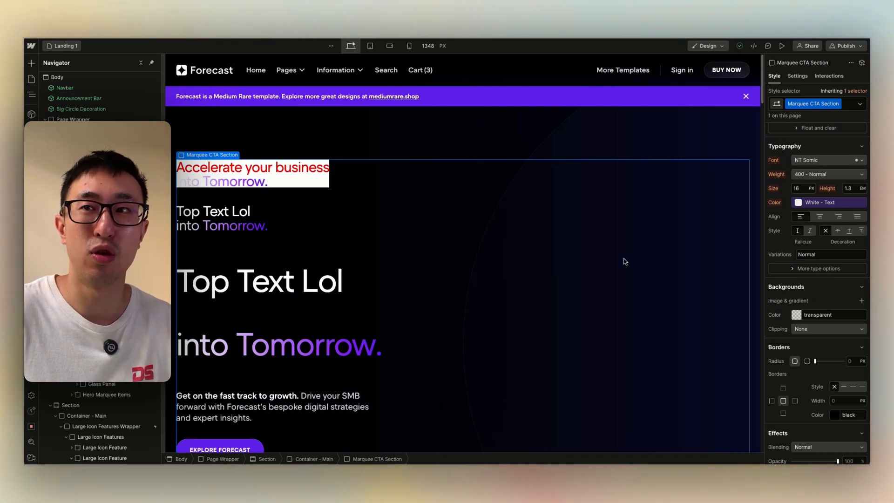
{"action": "scroll", "coordinate": [625, 260], "scroll_direction": "down", "scroll_amount": 1}
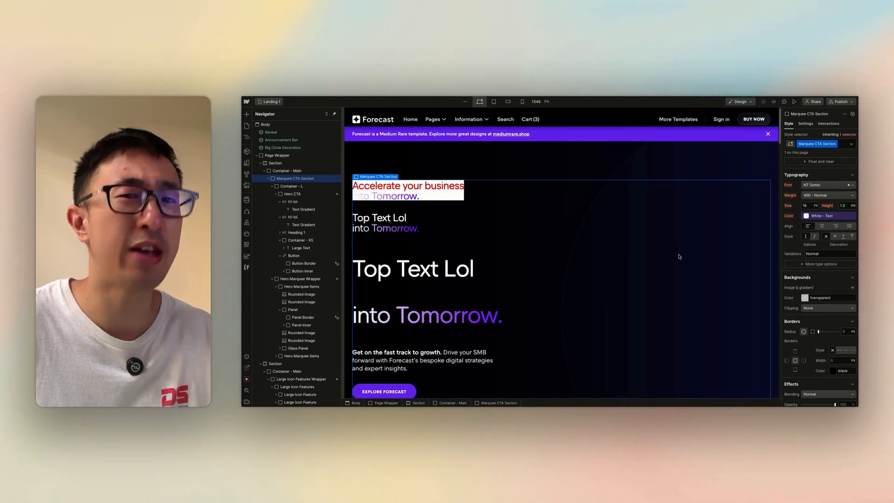
{"action": "left_click", "coordinate": [832, 124]}
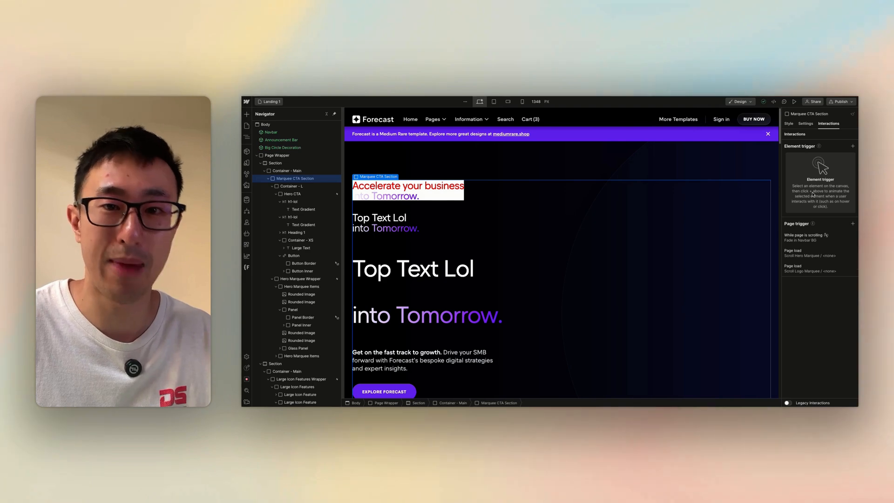
{"action": "scroll", "coordinate": [559, 261], "scroll_direction": "down", "scroll_amount": 2}
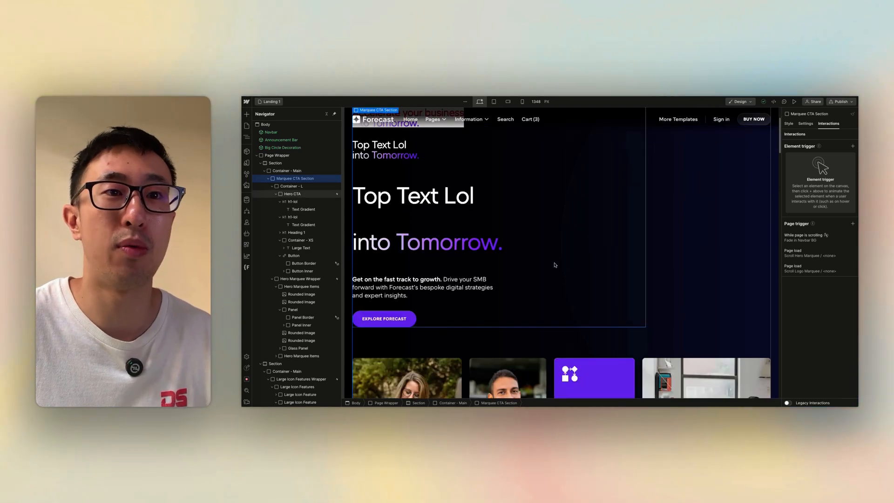
{"action": "left_click", "coordinate": [462, 288]}
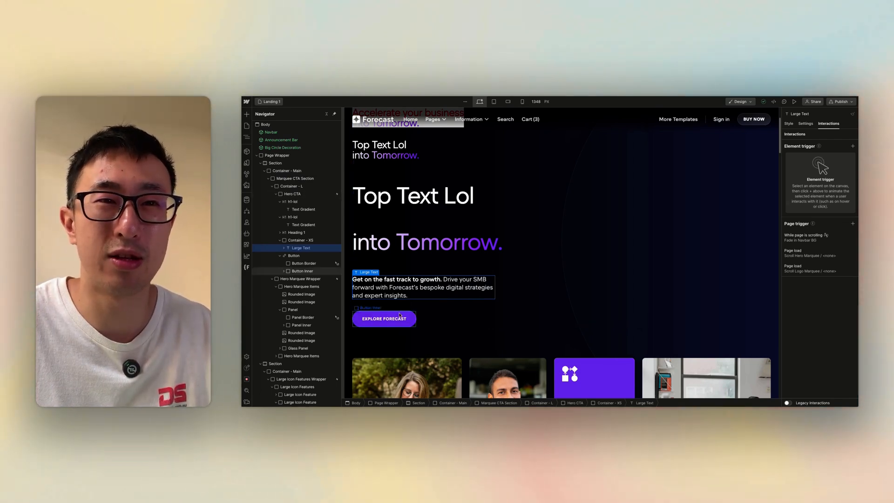
{"action": "left_click", "coordinate": [407, 318]}
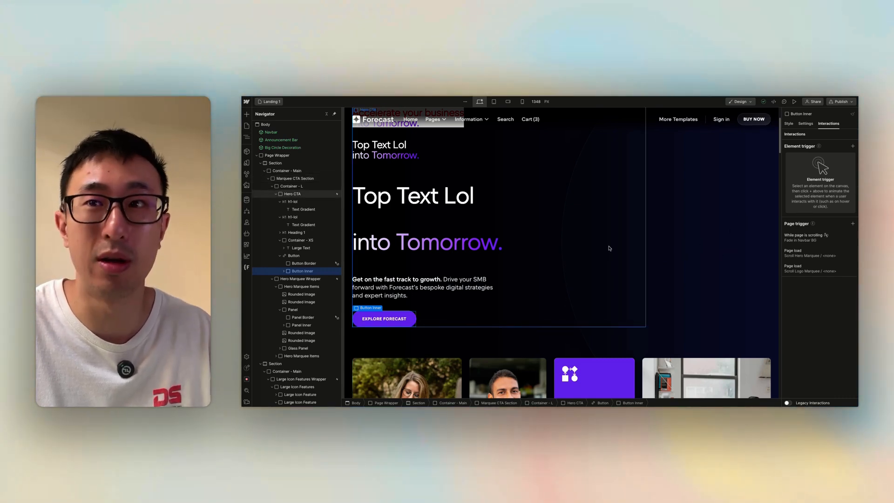
{"action": "scroll", "coordinate": [609, 248], "scroll_direction": "up", "scroll_amount": 2}
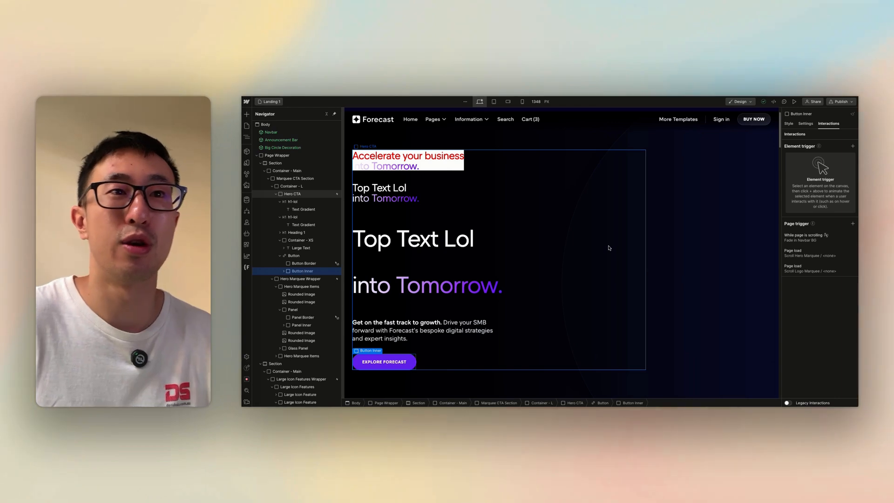
{"action": "scroll", "coordinate": [609, 248], "scroll_direction": "up", "scroll_amount": 1}
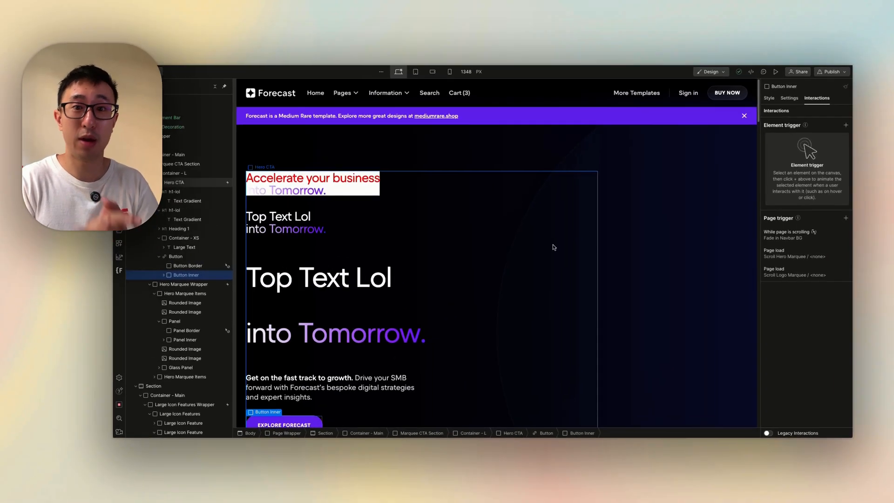